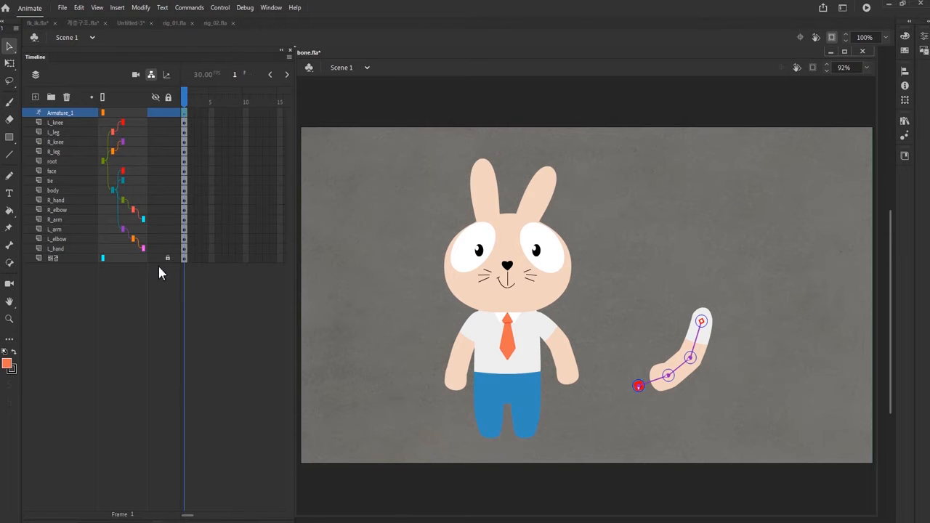
# Step: Compare the rabbit rig's layers with the parenting view switched off and on, and deselect the armature
pyautogui.click(152, 74)
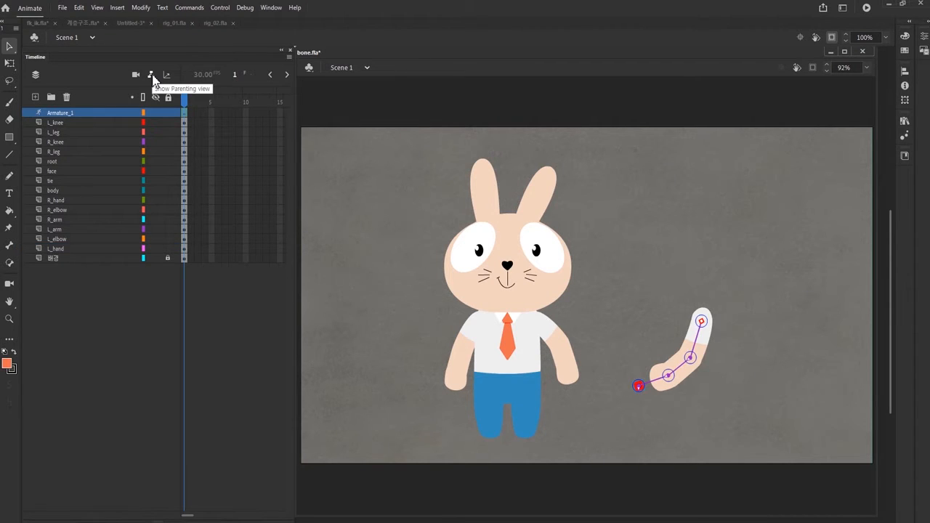
pyautogui.click(151, 75)
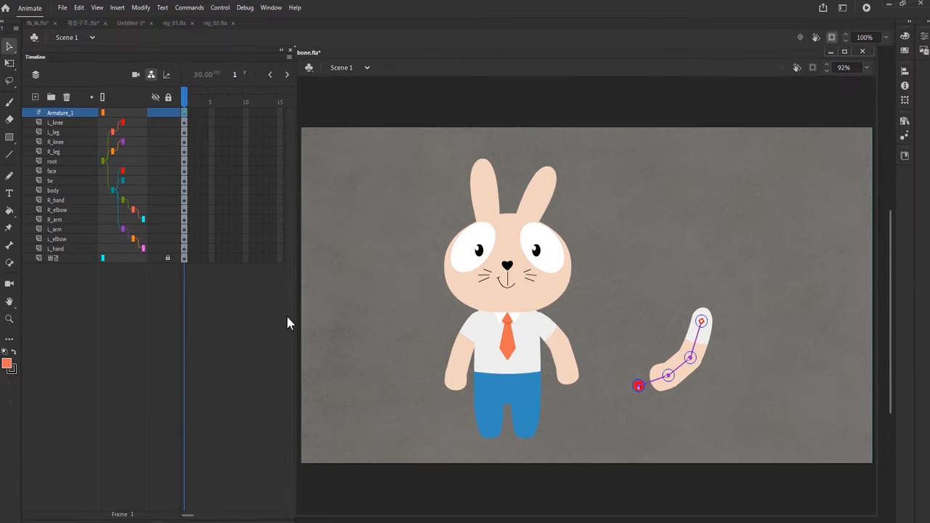
pyautogui.click(374, 320)
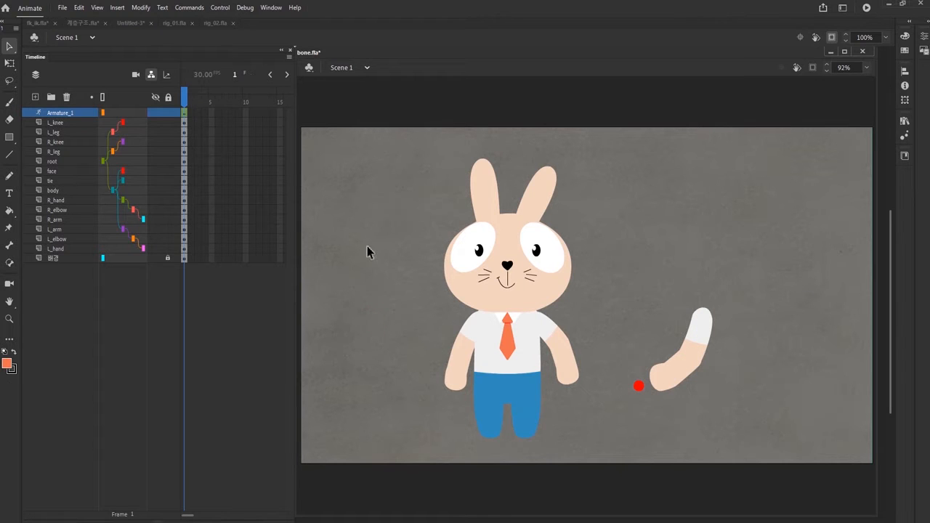
# Step: Make the rabbit reference layers Layer_3 and Layer_1 in rig_01.fla visible
pyautogui.click(153, 240)
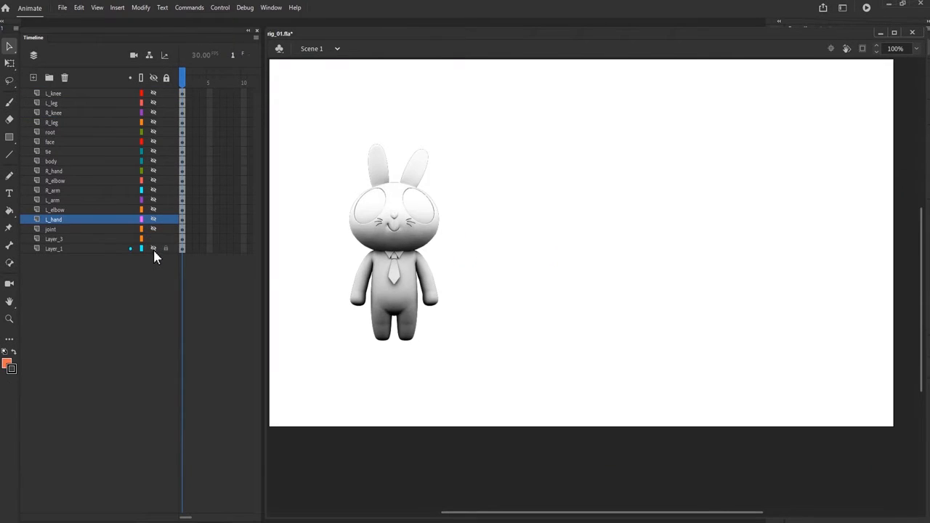
pyautogui.click(153, 249)
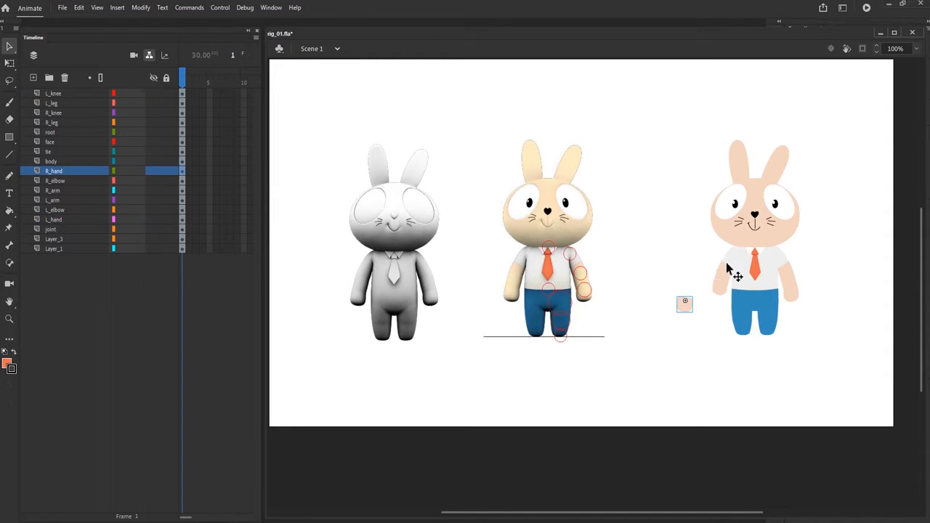
# Step: Pull the rabbit's arm, leg and face pieces away from the body to separate the character's parts
pyautogui.click(786, 260)
pyautogui.moveTo(785, 260); pyautogui.dragTo(802, 249)
pyautogui.moveTo(789, 280); pyautogui.dragTo(826, 317)
pyautogui.moveTo(743, 305); pyautogui.dragTo(744, 339)
pyautogui.moveTo(767, 325); pyautogui.dragTo(751, 366)
pyautogui.moveTo(767, 309); pyautogui.dragTo(768, 324)
pyautogui.click(753, 210)
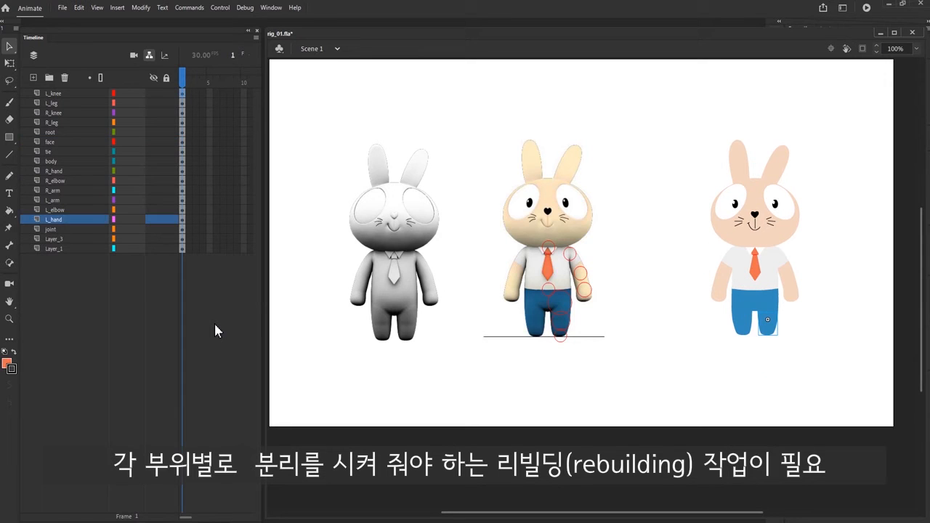
# Step: Undo the recent body-part moves and layer parenting changes on the rabbit
pyautogui.hotkey('ctrl', 'z')
pyautogui.hotkey('ctrl', 'z')
pyautogui.hotkey('ctrl', 'z')
pyautogui.hotkey('ctrl', 'z')
pyautogui.hotkey('ctrl', 'z')
pyautogui.hotkey('ctrl', 'z')
pyautogui.hotkey('ctrl', 'z')
pyautogui.hotkey('ctrl', 'z')
pyautogui.hotkey('ctrl', 'z')
pyautogui.hotkey('ctrl', 'z')
pyautogui.hotkey('ctrl', 'z')
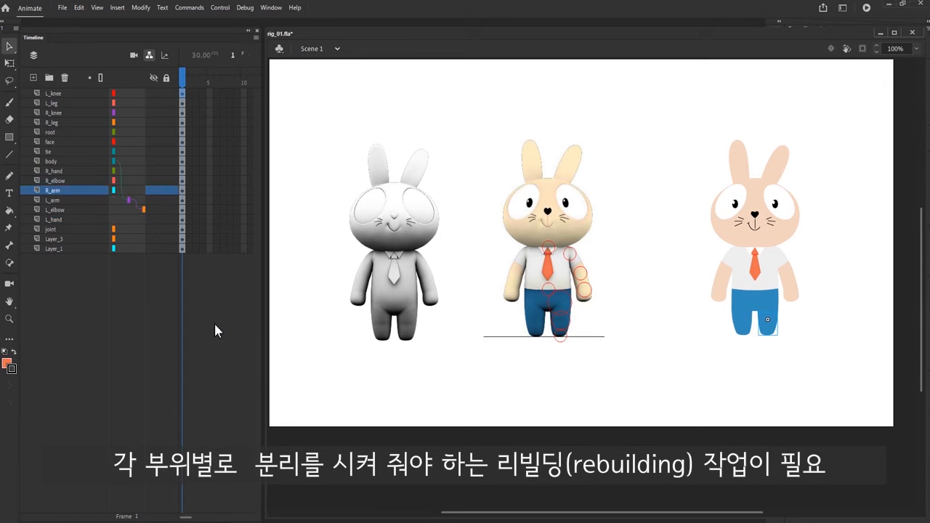
pyautogui.hotkey('ctrl', 'z')
pyautogui.hotkey('ctrl', 'z')
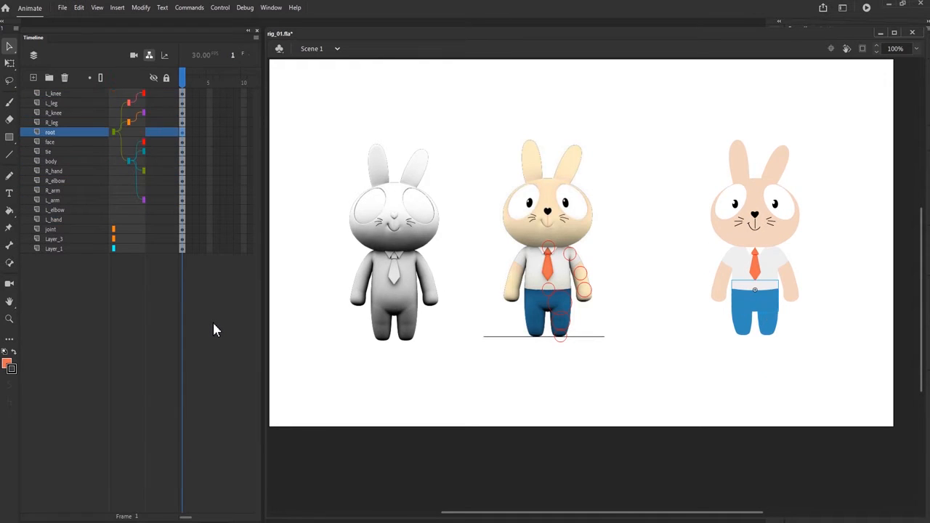
pyautogui.hotkey('ctrl', 'z')
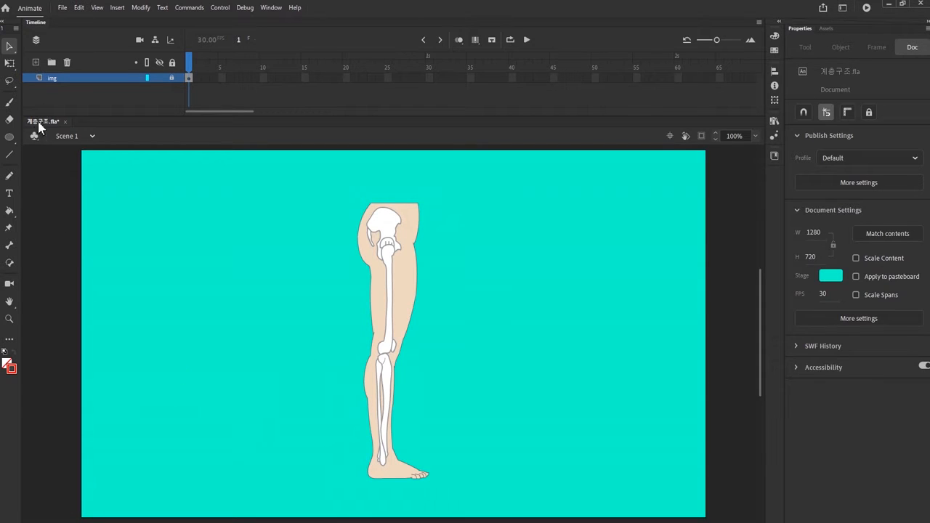
# Step: Add a layer named joint above img and draw unfilled red guide circles at the waist and hip, the hip one about 113 px wide
pyautogui.click(36, 62)
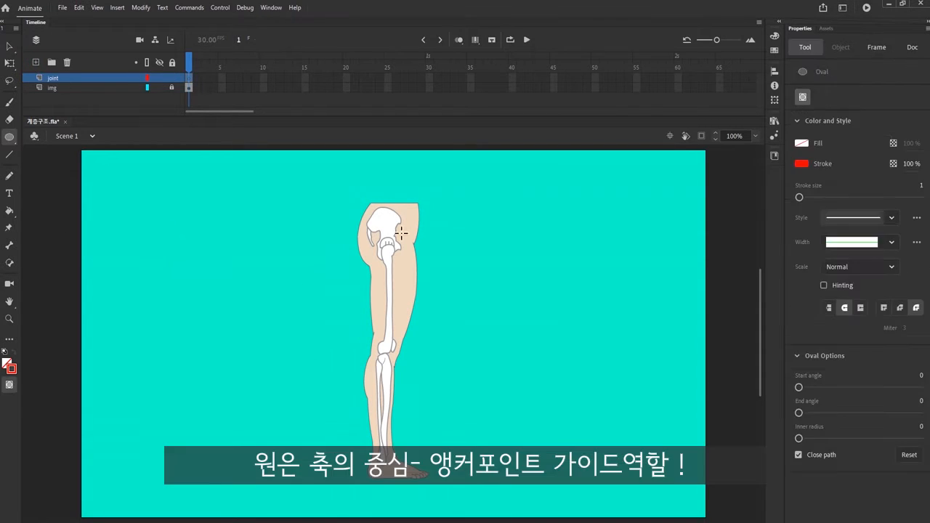
pyautogui.moveTo(385, 193)
pyautogui.mouseDown()
pyautogui.moveTo(402, 211)
pyautogui.moveTo(414, 275)
pyautogui.mouseUp()
pyautogui.press('q')
pyautogui.click(402, 269)
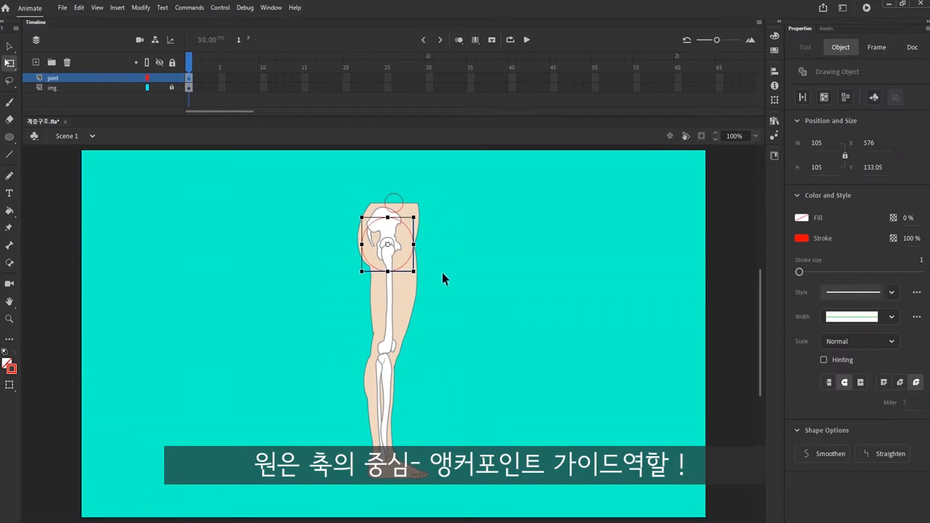
# Step: Duplicate the hip guide circle, move the copy down to the knee and shrink it to fit the knee joint
pyautogui.hotkey('ctrl', 'c')
pyautogui.hotkey('ctrl', 'shift', 'v')
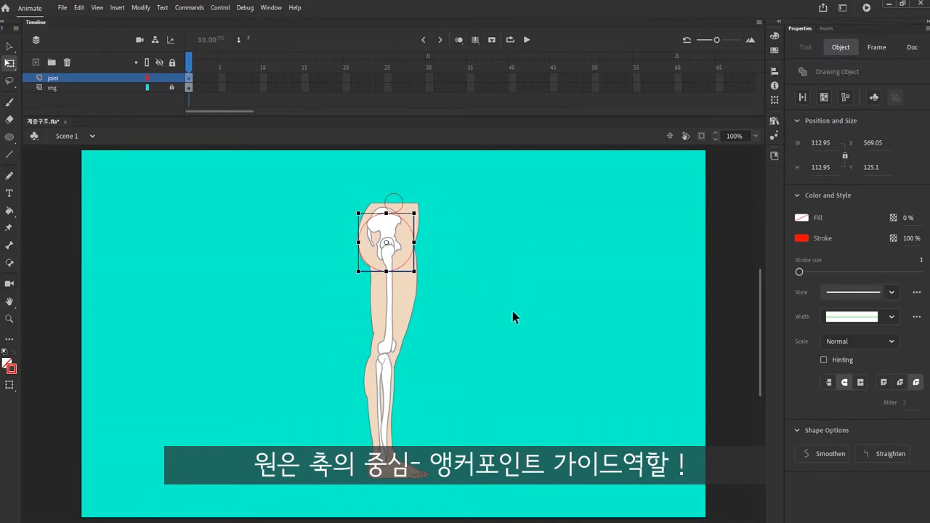
pyautogui.hotkey('shift', 'Down')
pyautogui.hotkey('shift', 'Down')
pyautogui.hotkey('shift', 'Down')
pyautogui.hotkey('shift', 'Down')
pyautogui.hotkey('shift', 'Down')
pyautogui.hotkey('shift', 'Down')
pyautogui.hotkey('shift', 'Down')
pyautogui.hotkey('shift', 'Down')
pyautogui.hotkey('shift', 'Down')
pyautogui.hotkey('shift', 'Down')
pyautogui.hotkey('shift', 'Down')
pyautogui.hotkey('shift', 'Down')
pyautogui.hotkey('shift', 'Down')
pyautogui.hotkey('shift', 'Down')
pyautogui.hotkey('shift', 'Down')
pyautogui.hotkey('shift', 'Down')
pyautogui.hotkey('shift', 'Down')
pyautogui.hotkey('shift', 'Down')
pyautogui.hotkey('shift', 'Down')
pyautogui.hotkey('shift', 'Down')
pyautogui.moveTo(414, 384); pyautogui.dragTo(400, 370)
pyautogui.press('Up')
pyautogui.press('Up')
pyautogui.press('Up')
pyautogui.press('Up')
pyautogui.press('Up')
pyautogui.press('Left')
pyautogui.press('Left')
pyautogui.press('Left')
# Step: Duplicate the knee guide circle, move the copy down to the ankle and shrink it to about 47.5 px
pyautogui.hotkey('ctrl', 'c')
pyautogui.hotkey('ctrl', 'shift', 'v')
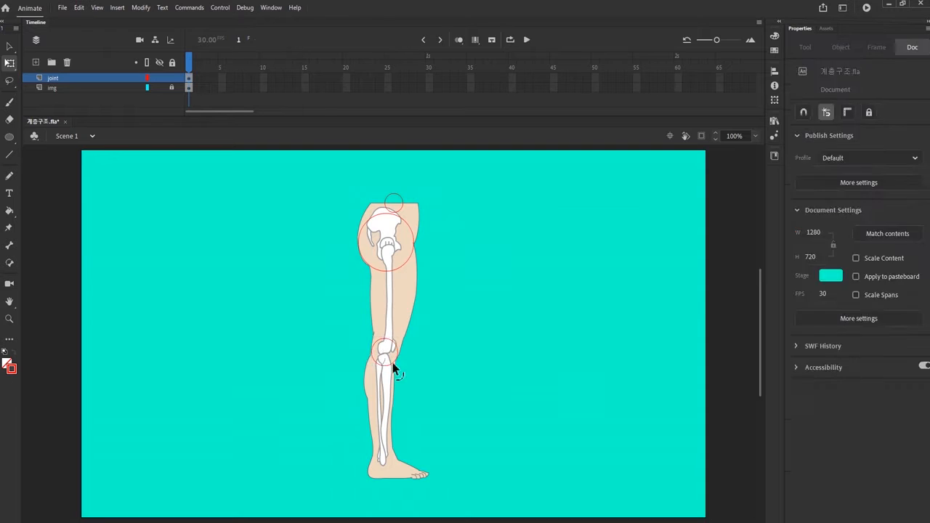
pyautogui.hotkey('shift', 'Down')
pyautogui.hotkey('shift', 'Down')
pyautogui.hotkey('shift', 'Down')
pyautogui.hotkey('shift', 'Down')
pyautogui.hotkey('shift', 'Down')
pyautogui.hotkey('shift', 'Down')
pyautogui.hotkey('shift', 'Down')
pyautogui.hotkey('shift', 'Down')
pyautogui.hotkey('shift', 'Down')
pyautogui.hotkey('shift', 'Down')
pyautogui.hotkey('shift', 'Down')
pyautogui.hotkey('shift', 'Down')
pyautogui.hotkey('shift', 'Down')
pyautogui.hotkey('shift', 'Down')
pyautogui.hotkey('shift', 'Down')
pyautogui.hotkey('shift', 'Down')
pyautogui.hotkey('shift', 'Down')
pyautogui.hotkey('shift', 'Down')
pyautogui.hotkey('shift', 'Down')
pyautogui.hotkey('shift', 'Down')
pyautogui.moveTo(400, 475); pyautogui.dragTo(396, 472)
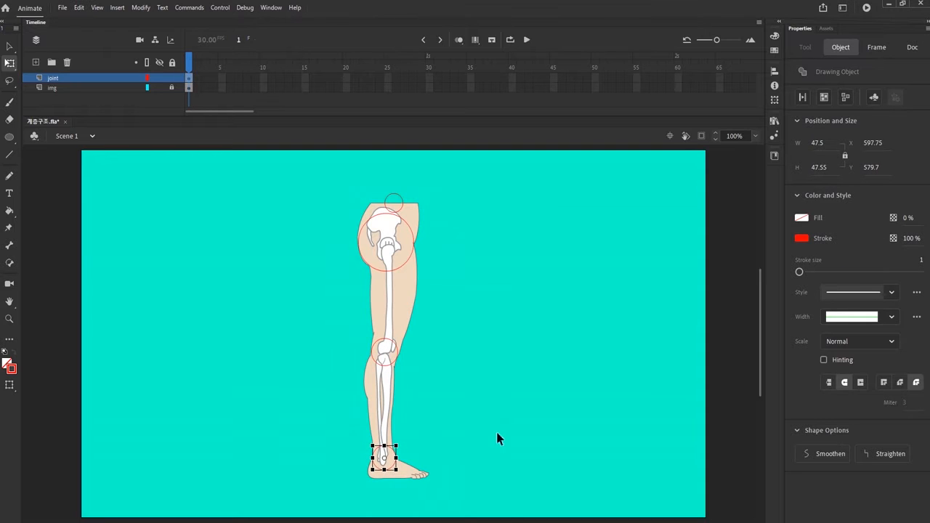
pyautogui.press('Up')
pyautogui.press('Up')
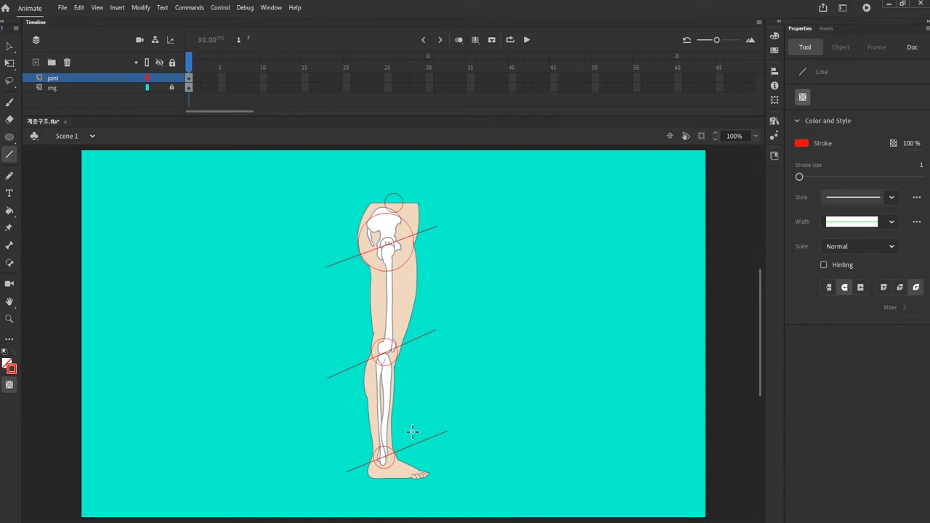
# Step: Brush red check marks beside the waist, thigh, calf and foot sections of the leg
pyautogui.press('b')
pyautogui.moveTo(365, 195); pyautogui.dragTo(380, 190)
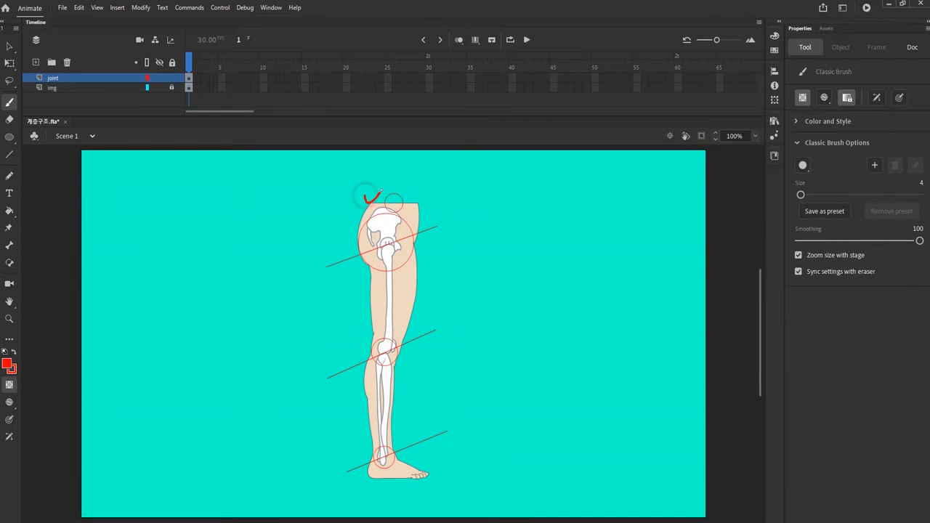
pyautogui.moveTo(356, 292); pyautogui.dragTo(368, 287)
pyautogui.moveTo(359, 475); pyautogui.dragTo(366, 474)
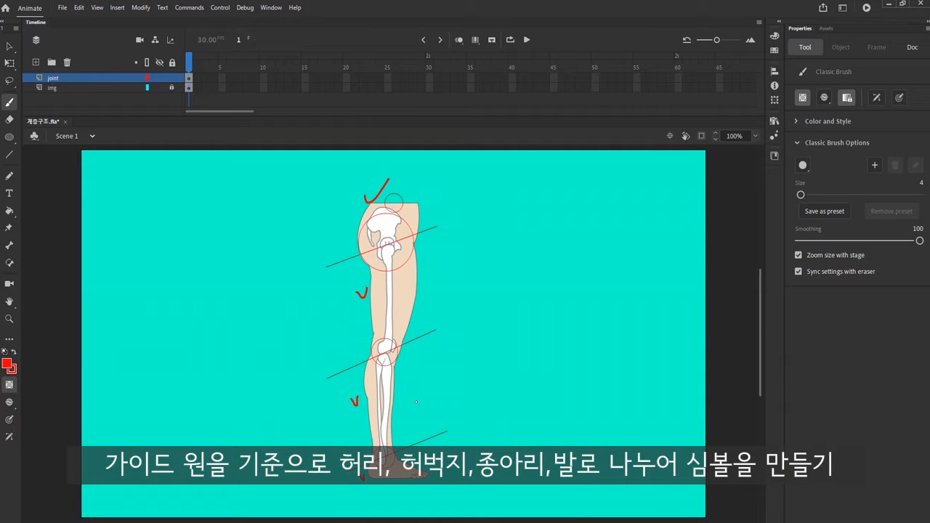
# Step: Add a new layer above joint and copy the small waist guide circle into its first frame
pyautogui.press('v')
pyautogui.click(35, 62)
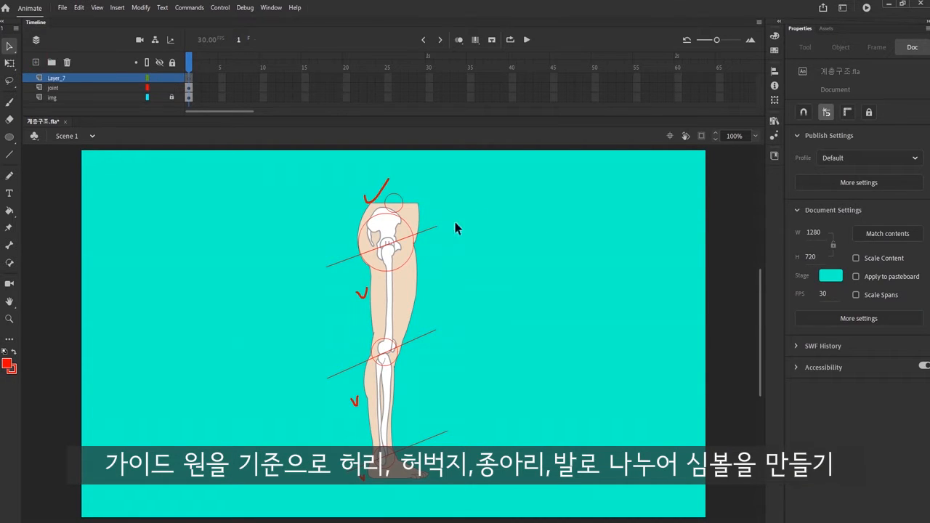
pyautogui.click(402, 210)
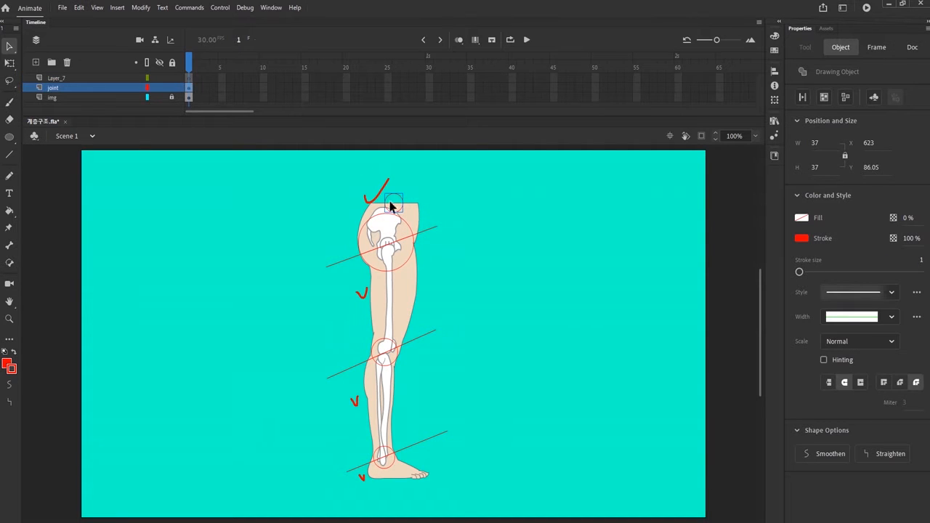
pyautogui.click(188, 78)
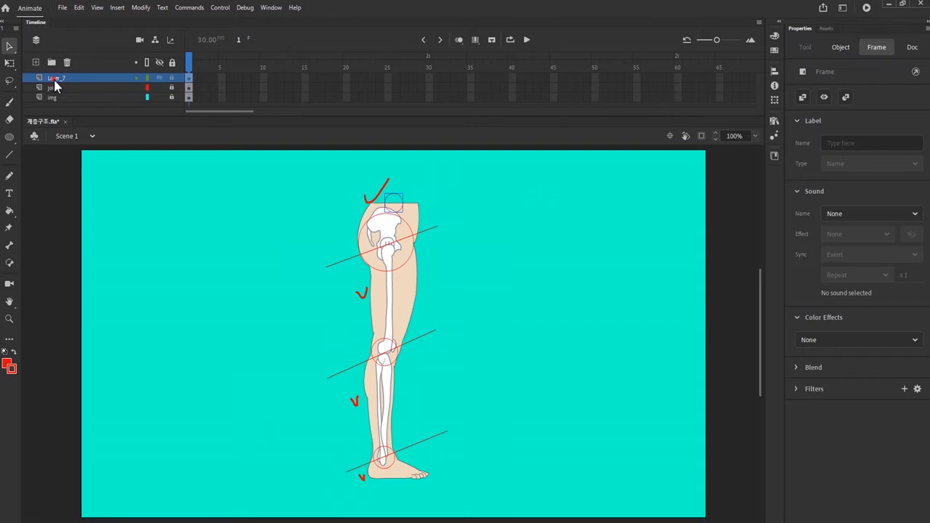
# Step: Rename the new layer 허리 and convert the waist circle to a graphic symbol named 허리
pyautogui.doubleClick(56, 78)
pyautogui.write('gjfl')
pyautogui.press('Return')
pyautogui.press('F8')
pyautogui.write('gjfl')
pyautogui.press('Return')
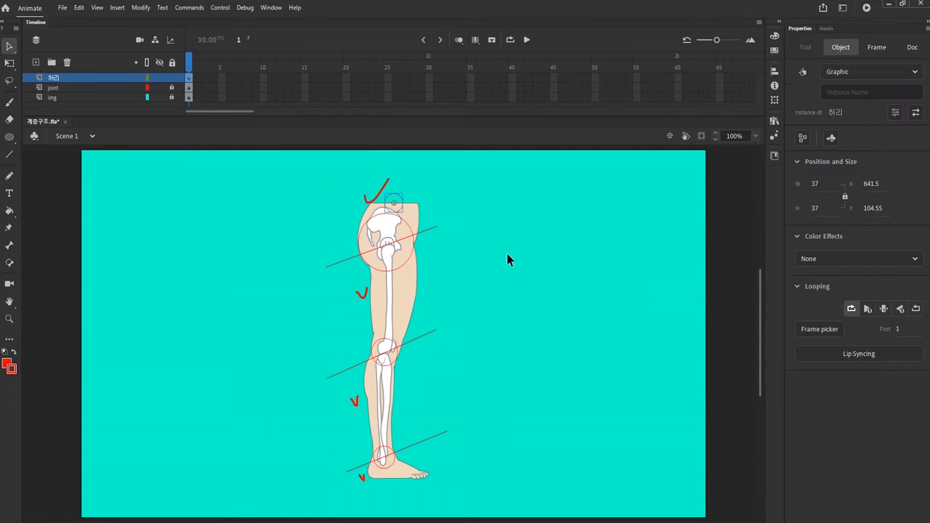
# Step: Inside the 허리 symbol, add a layer and shape a closed pelvis outline following the leg contour and the lower hip circle
pyautogui.doubleClick(396, 204)
pyautogui.click(35, 62)
pyautogui.click(189, 79)
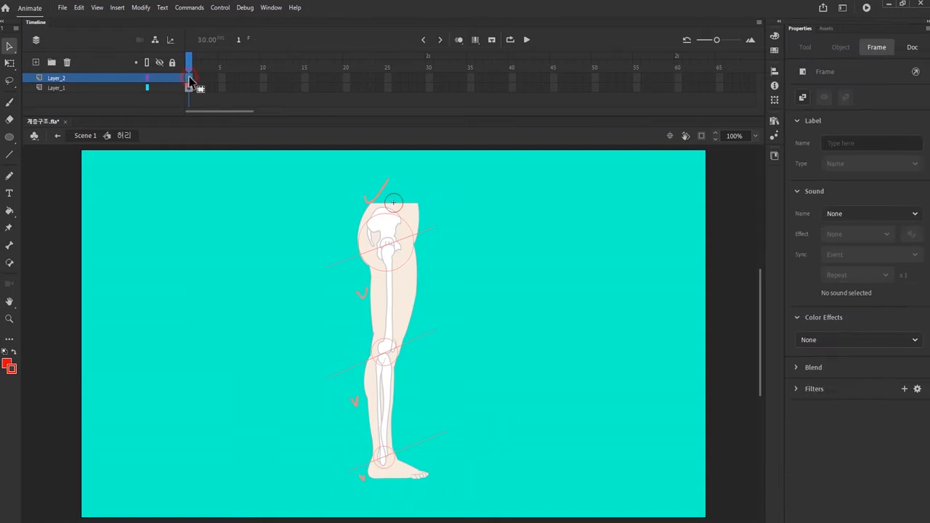
pyautogui.hotkey('ctrl', 'shift', 'v')
pyautogui.press('z')
pyautogui.click(395, 266)
pyautogui.click(395, 267)
pyautogui.press('v')
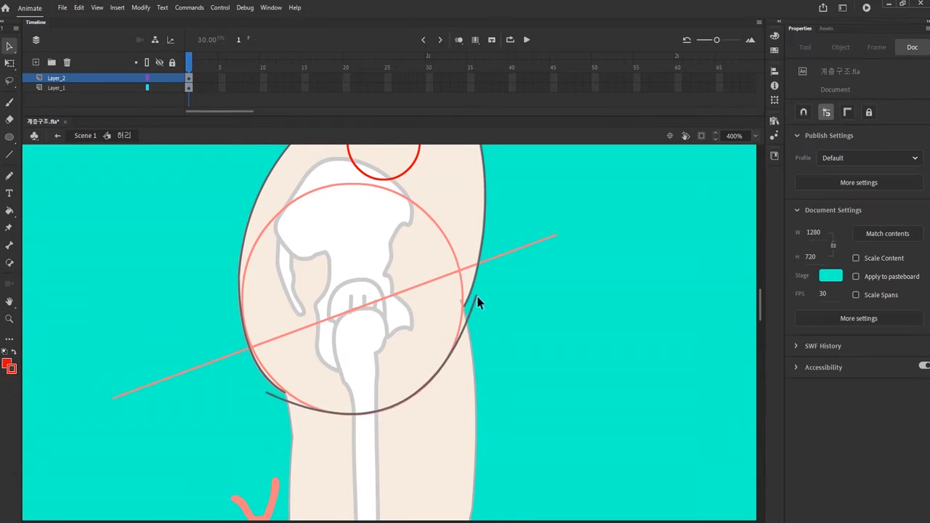
pyautogui.moveTo(329, 409); pyautogui.dragTo(330, 408)
pyautogui.moveTo(367, 235); pyautogui.dragTo(371, 254)
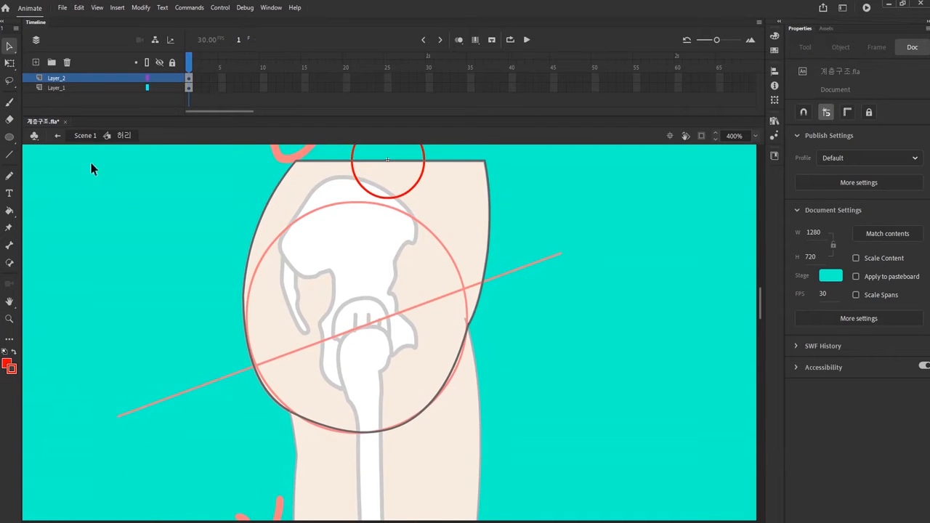
# Step: Fill the pelvis outline with the skin colour sampled from the leg and delete its unneeded stroke segments
pyautogui.click(190, 79)
pyautogui.click(506, 336)
pyautogui.press('i')
pyautogui.click(454, 308)
pyautogui.click(454, 309)
pyautogui.press('v')
pyautogui.doubleClick(483, 278)
pyautogui.press('Delete')
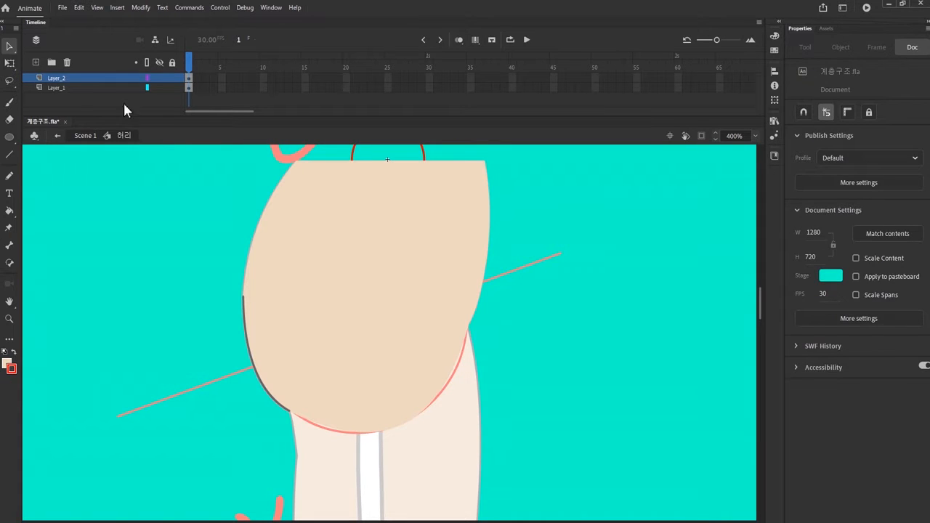
# Step: Turn the circle's Layer_1 inside the 허리 symbol into a guide layer and return to Scene 1
pyautogui.rightClick(111, 88)
pyautogui.click(158, 242)
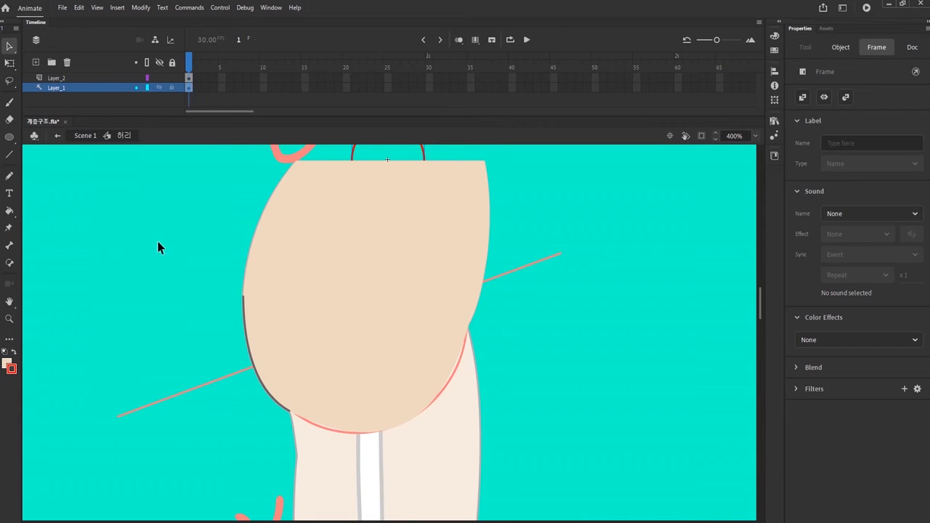
pyautogui.click(86, 137)
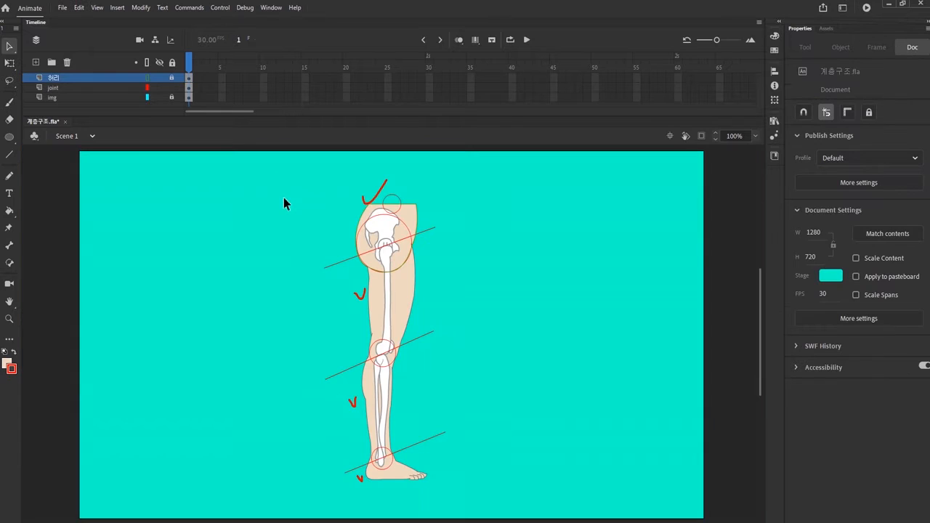
# Step: Add a layer named 허벅지 above 허리 and copy the large hip guide circle into its first frame
pyautogui.click(35, 64)
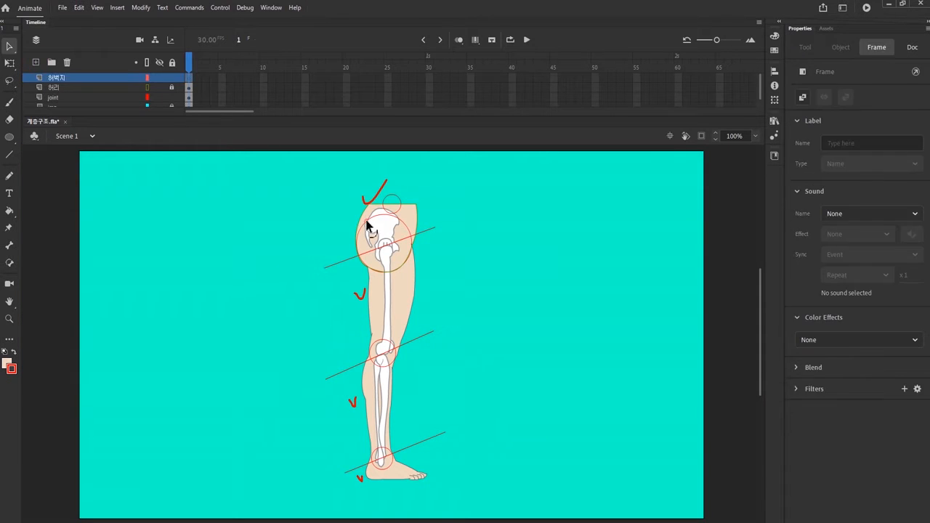
pyautogui.click(366, 221)
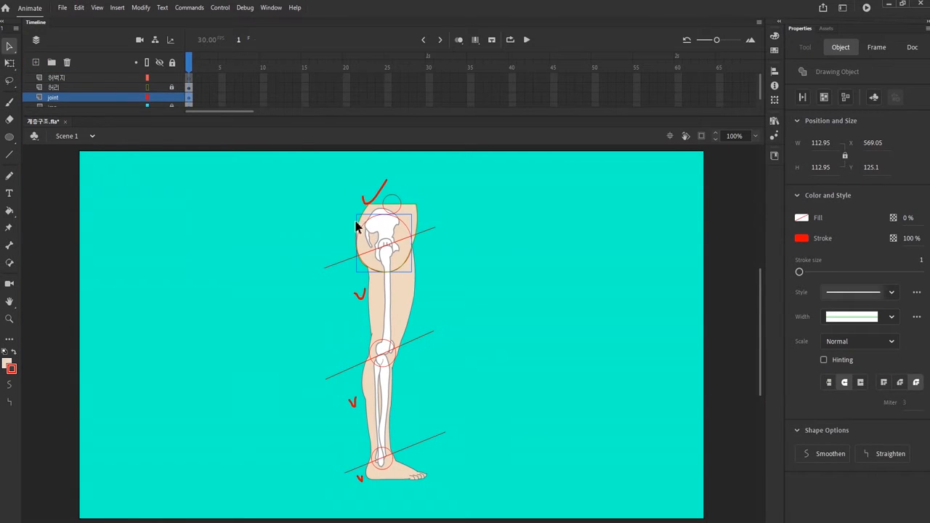
pyautogui.click(190, 78)
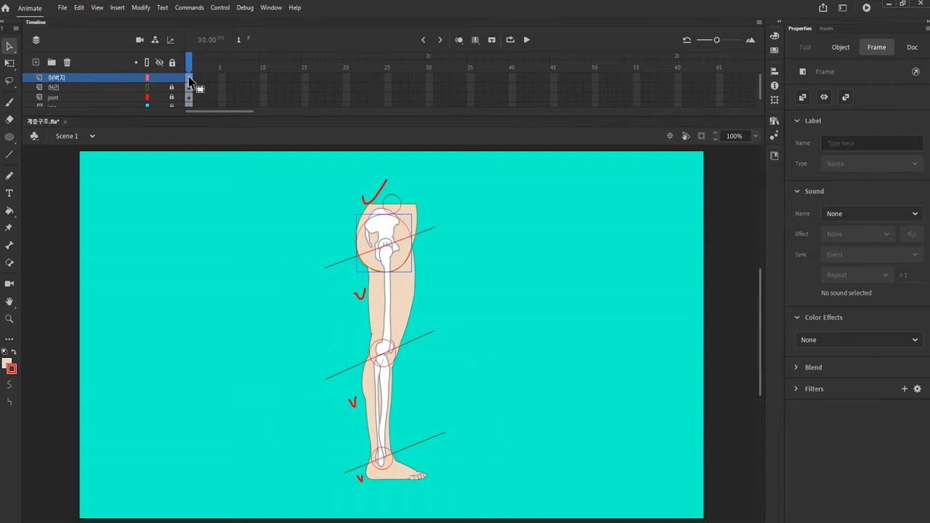
# Step: Convert the copied hip circle to a graphic symbol named 허벅지
pyautogui.press('F8')
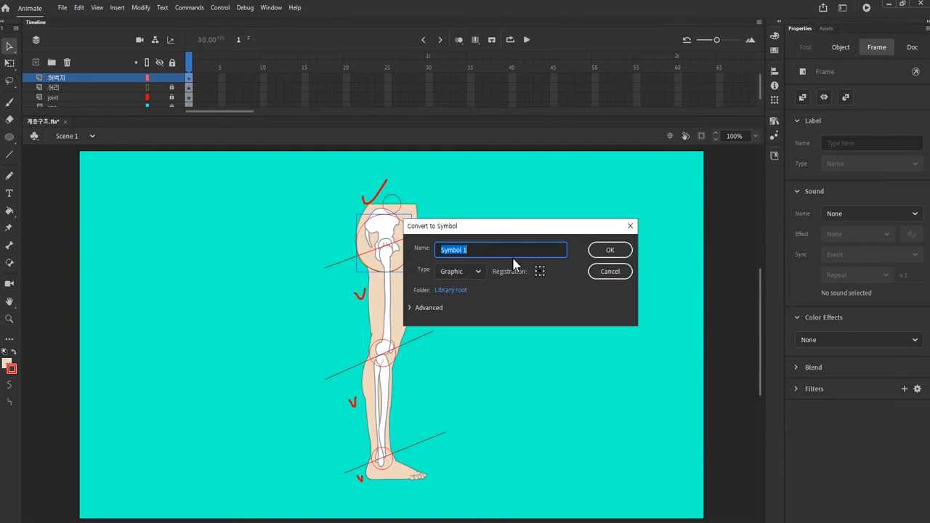
pyautogui.write('허벅지')
pyautogui.press('Return')
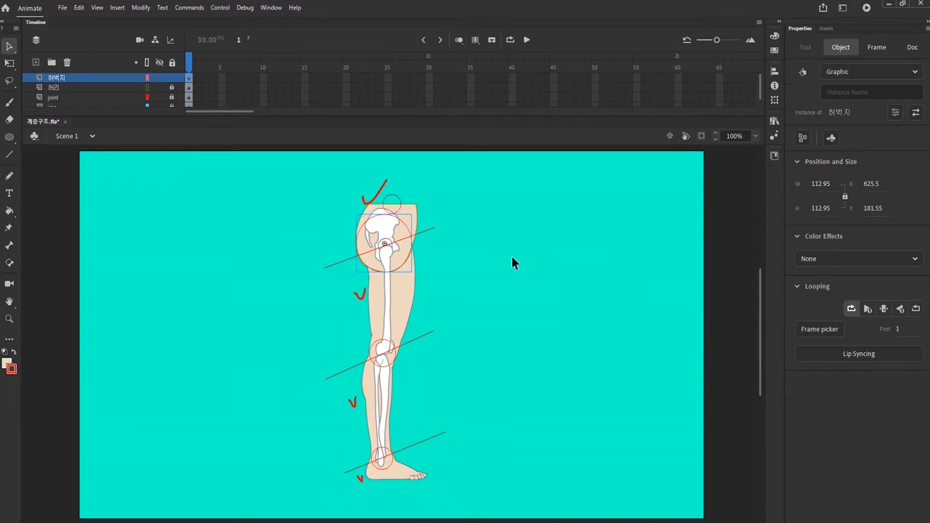
# Step: Inside the 허벅지 symbol, add a layer and draw a line across the hip, bent upward to follow the hip circle
pyautogui.doubleClick(384, 248)
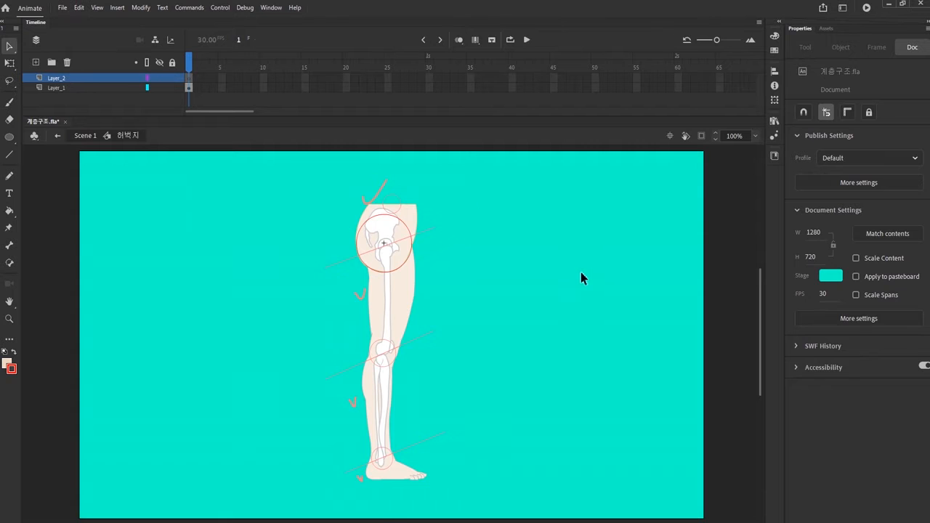
pyautogui.moveTo(323, 239); pyautogui.dragTo(445, 215)
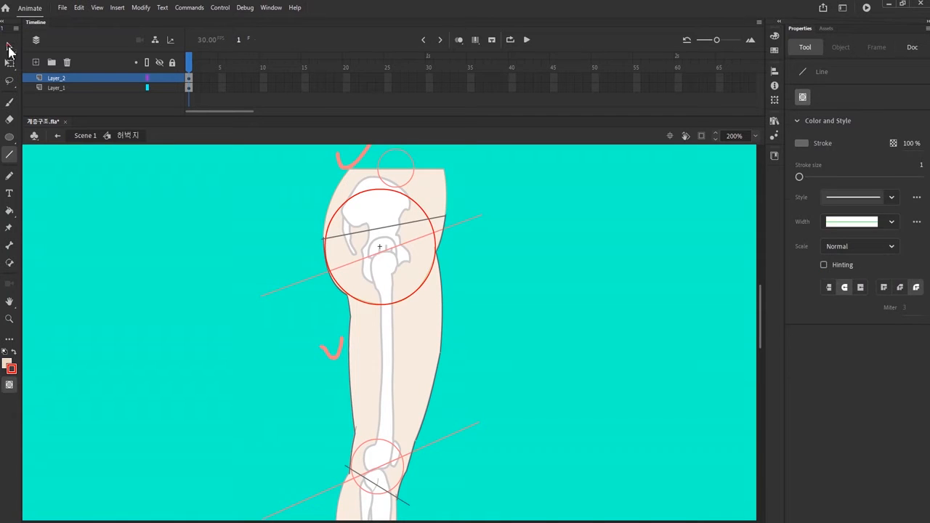
pyautogui.click(9, 47)
pyautogui.moveTo(385, 227); pyautogui.dragTo(380, 190)
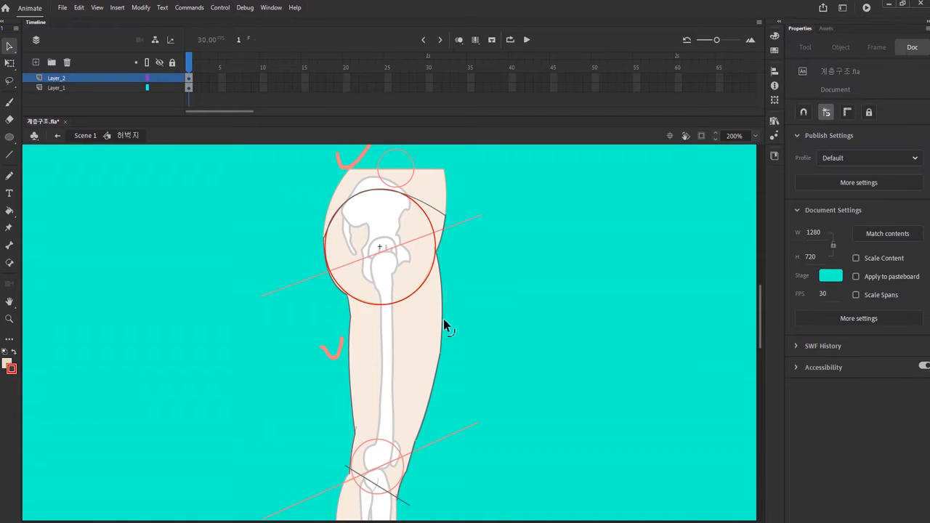
# Step: Delete the surplus outline segments beside the hip curve at the upper end of the thigh
pyautogui.scroll(-3, 428, 305)
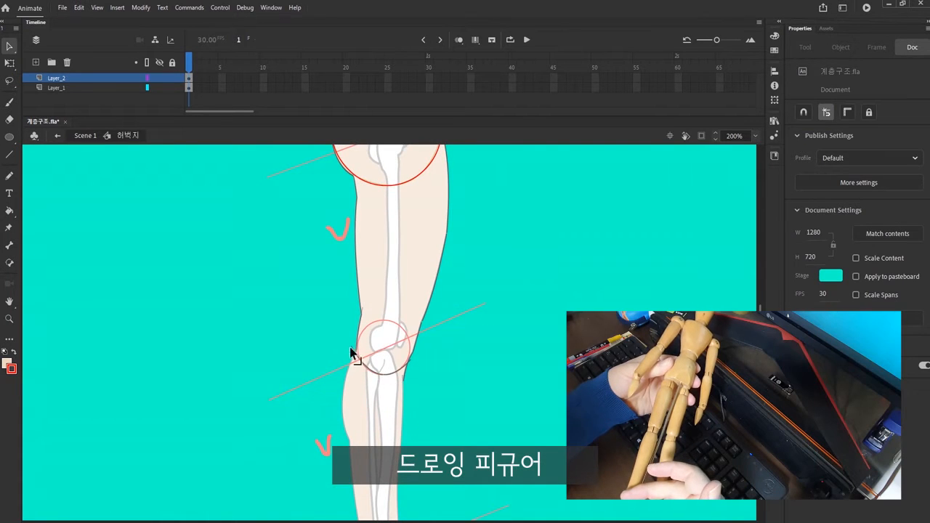
pyautogui.moveTo(373, 397); pyautogui.dragTo(380, 519)
pyautogui.click(448, 228)
pyautogui.press('Delete')
pyautogui.click(338, 247)
pyautogui.press('Delete')
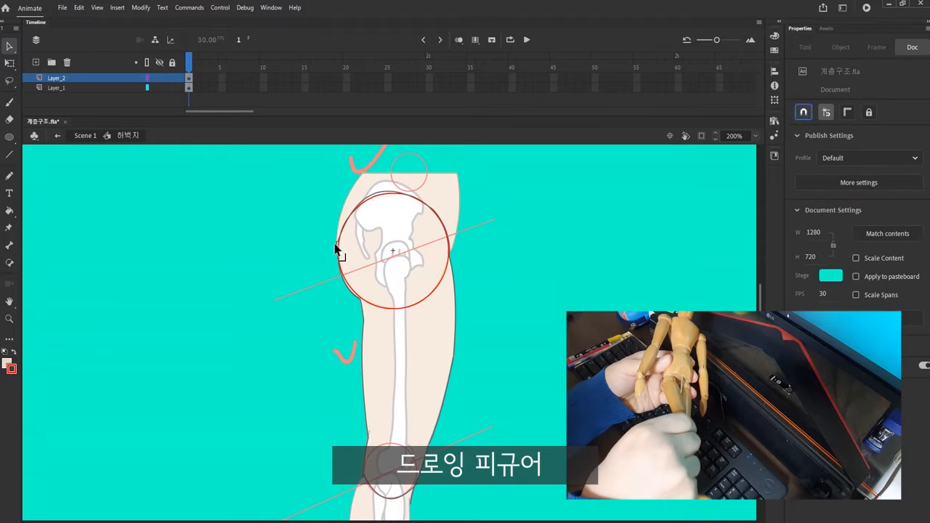
# Step: Delete the surplus outline at the knee end of the 허벅지 symbol and return to Scene 1
pyautogui.moveTo(454, 359); pyautogui.dragTo(422, 343)
pyautogui.click(419, 333)
pyautogui.press('Delete')
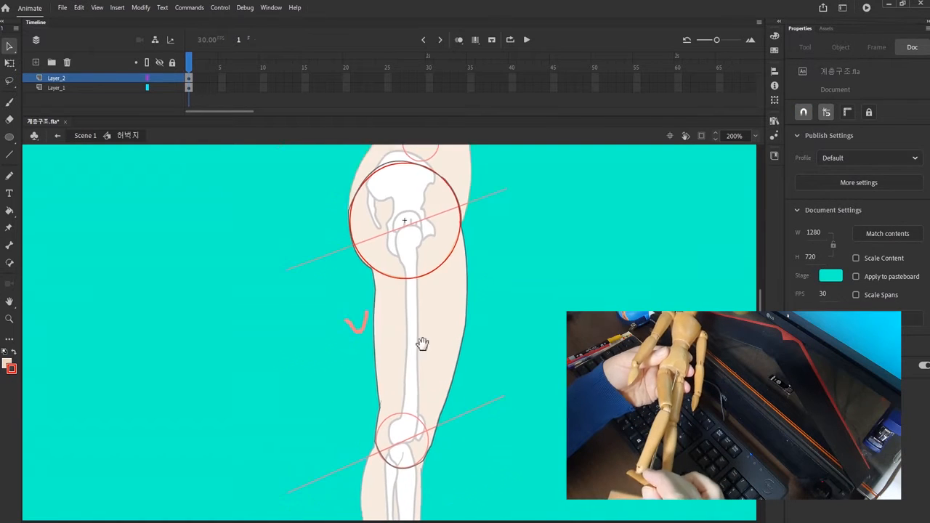
pyautogui.click(86, 136)
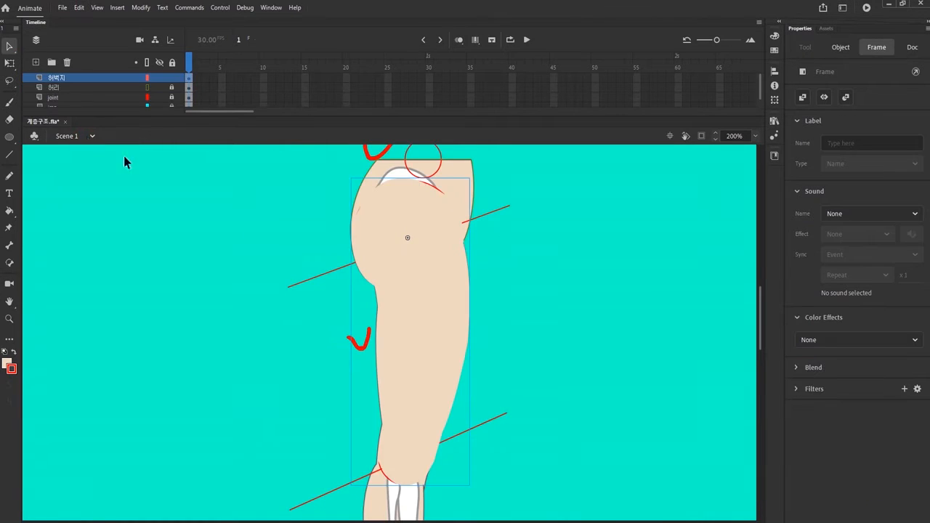
# Step: Convert the copied knee circle to a symbol named 종아리 and shape the calf's upper end to follow the knee circle
pyautogui.click(393, 381)
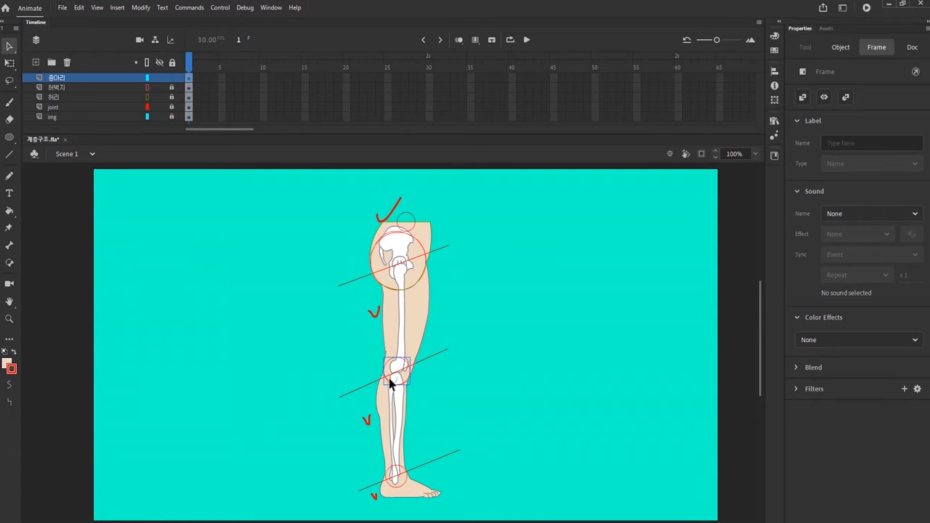
pyautogui.press('F8')
pyautogui.write('무')
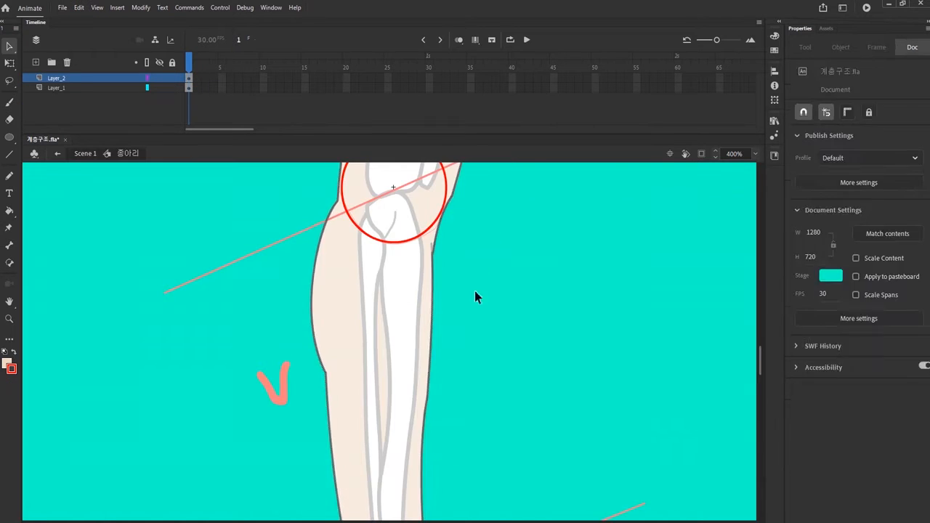
pyautogui.moveTo(432, 332); pyautogui.dragTo(415, 374)
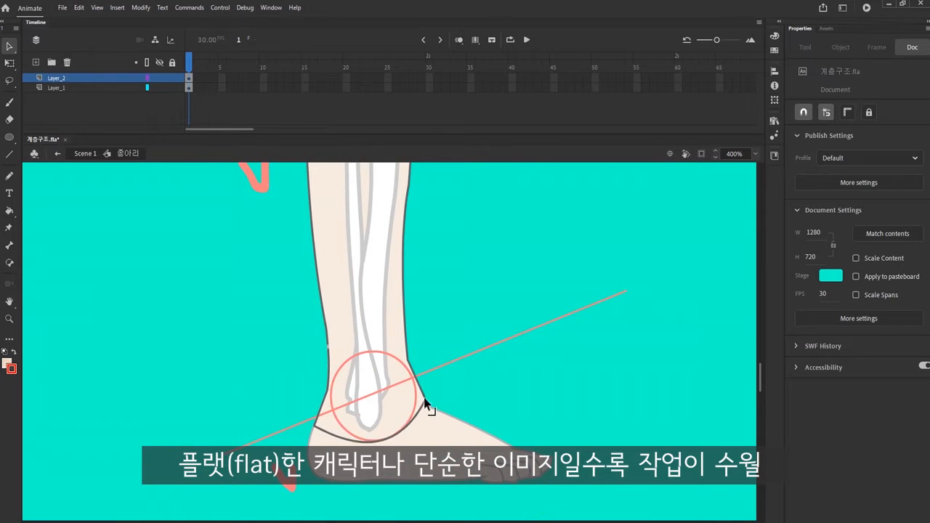
pyautogui.moveTo(426, 404); pyautogui.dragTo(329, 392)
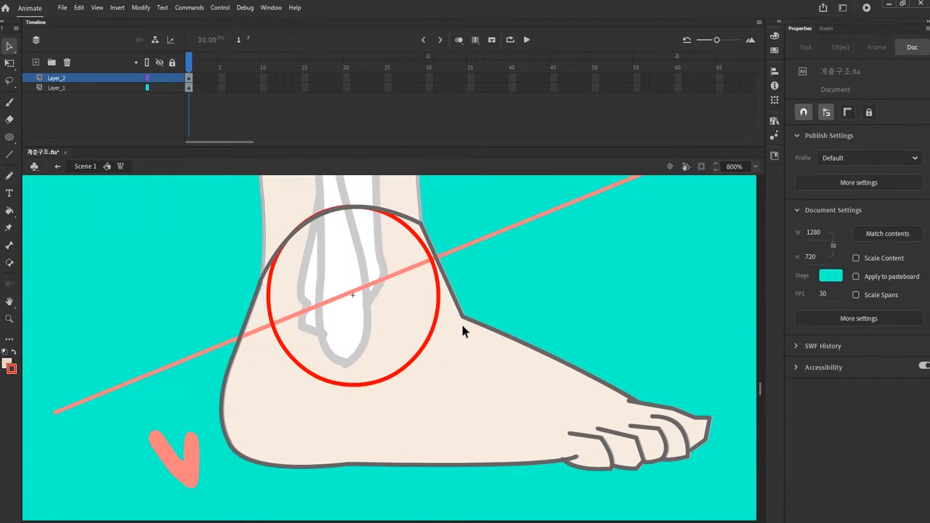
# Step: Reshape the foot symbol's ankle outline so its upper end curves along the ankle guide circle
pyautogui.moveTo(461, 326); pyautogui.dragTo(291, 220)
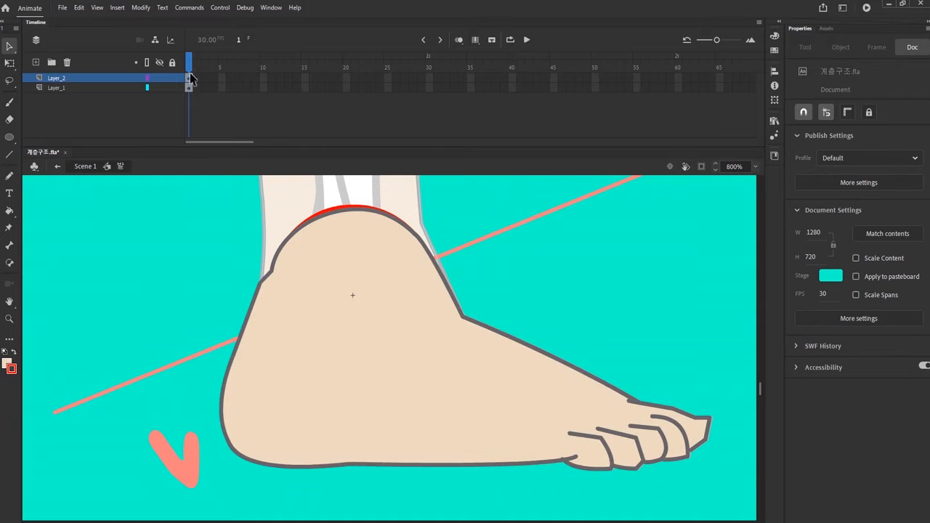
pyautogui.click(661, 473)
pyautogui.moveTo(660, 473); pyautogui.dragTo(550, 473)
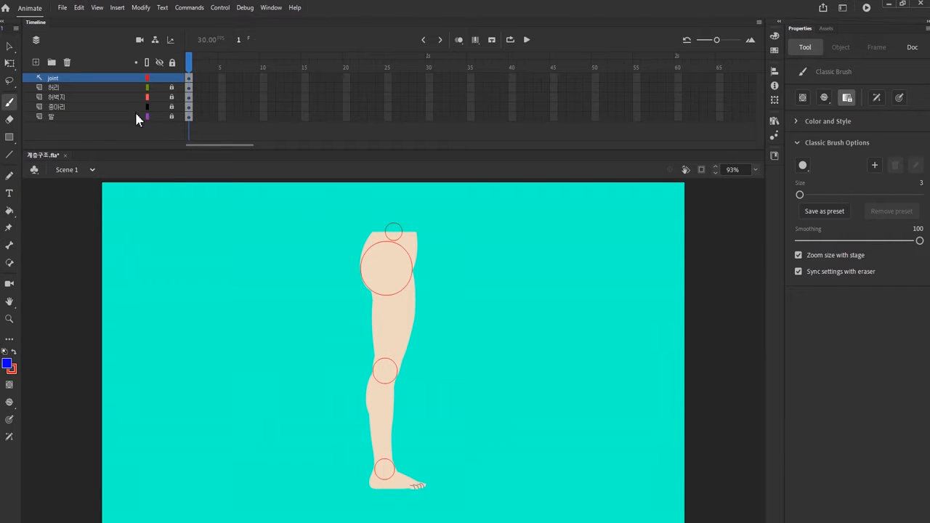
# Step: Hide the joint layer containing the guide circles
pyautogui.press('v')
pyautogui.click(159, 78)
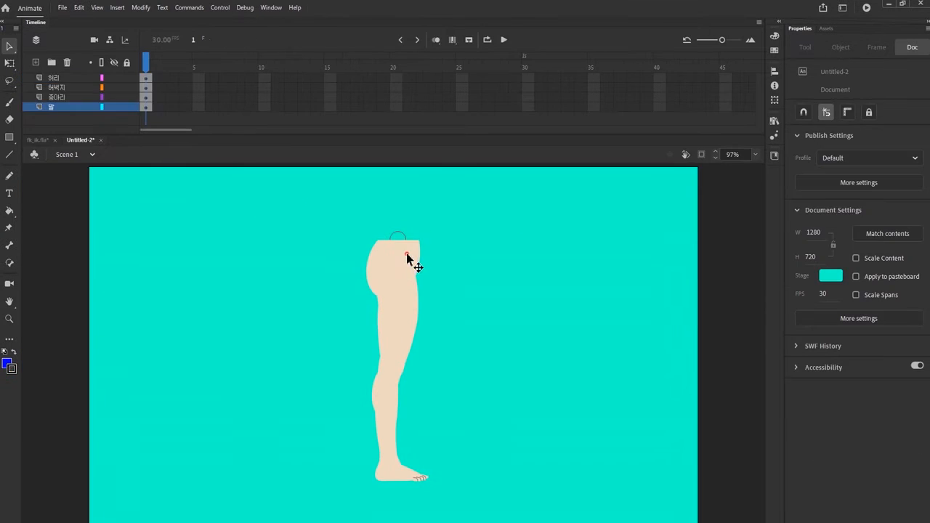
# Step: Select the leg parts and spread the waist, thigh, calf and foot symbols apart on the stage to show they are separate
pyautogui.click(401, 324)
pyautogui.click(396, 407)
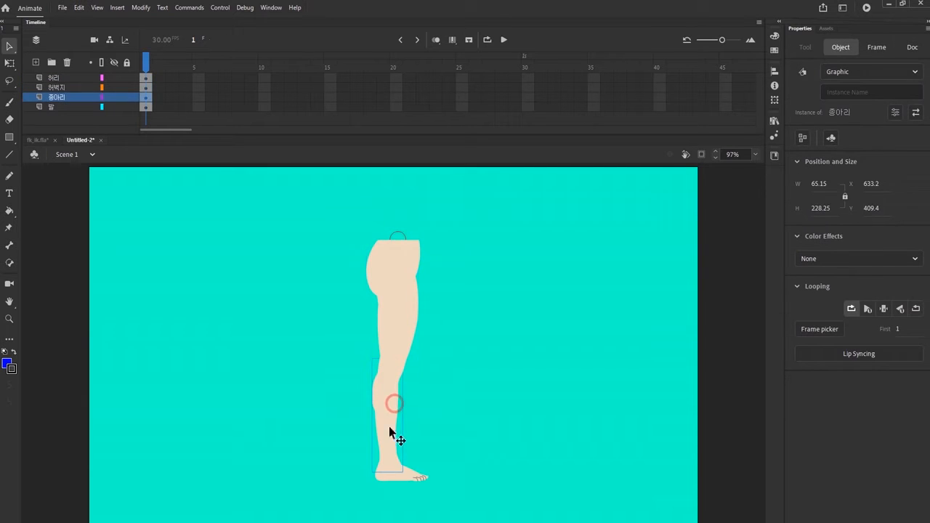
pyautogui.click(423, 470)
pyautogui.moveTo(404, 236); pyautogui.dragTo(327, 217)
pyautogui.moveTo(355, 247); pyautogui.dragTo(451, 229)
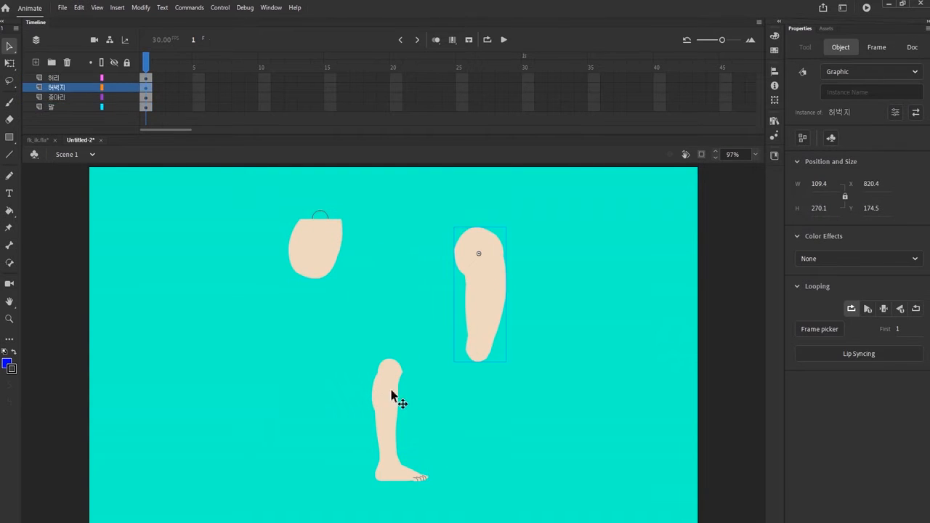
pyautogui.moveTo(395, 398); pyautogui.dragTo(324, 407)
pyautogui.moveTo(406, 480); pyautogui.dragTo(477, 488)
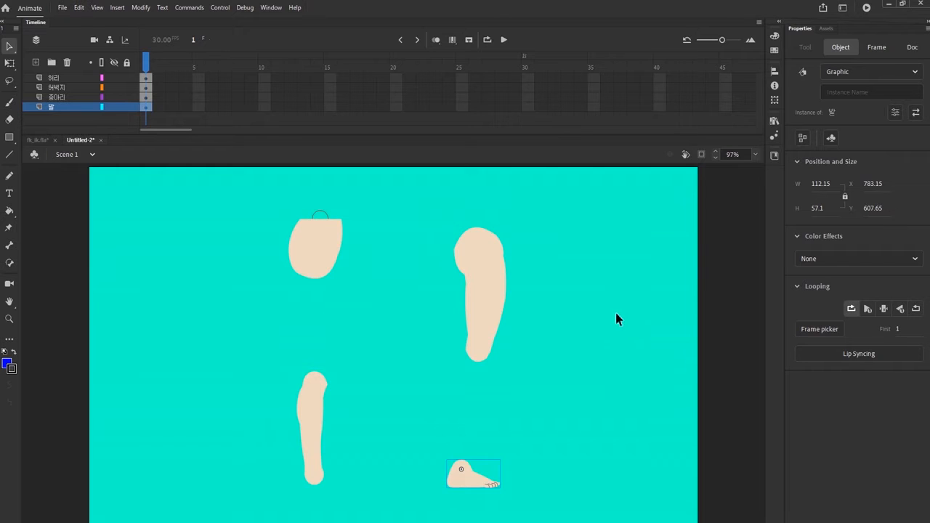
# Step: Undo the moves that spread the leg parts apart
pyautogui.hotkey('ctrl', 'z')
pyautogui.hotkey('ctrl', 'z')
pyautogui.hotkey('ctrl', 'z')
pyautogui.hotkey('ctrl', 'z')
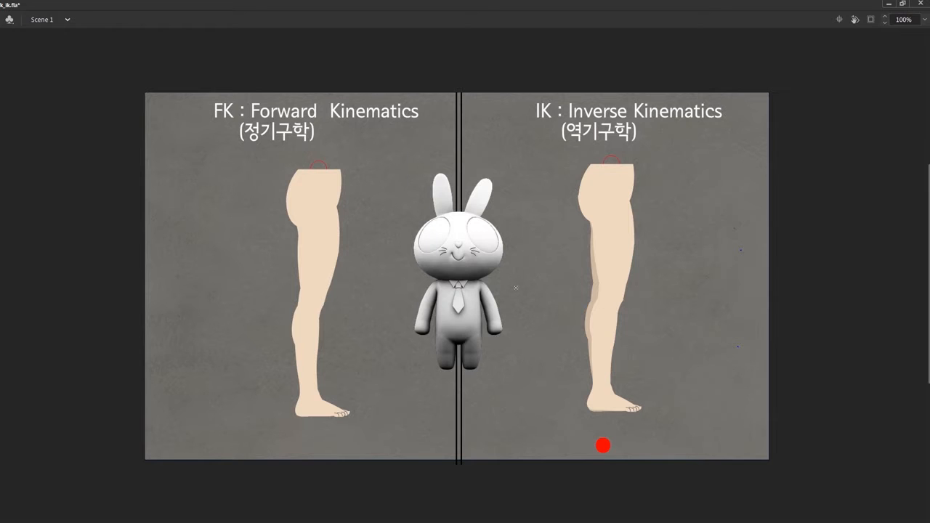
# Step: In the FK/IK comparison file, brush an outline around the rabbit, arrows toward both headings, and underlines beneath FK and IK
pyautogui.moveTo(493, 369); pyautogui.dragTo(489, 357)
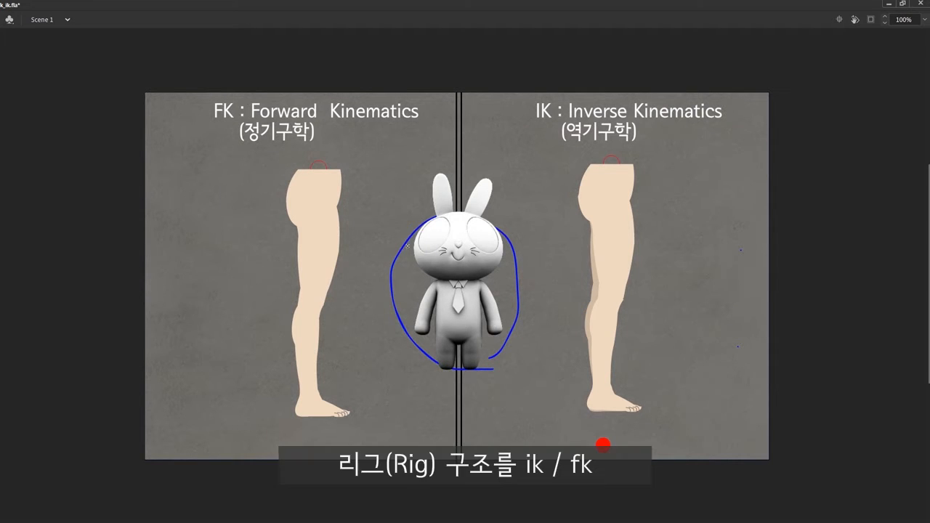
pyautogui.moveTo(411, 222); pyautogui.dragTo(361, 167)
pyautogui.moveTo(508, 216); pyautogui.dragTo(539, 151)
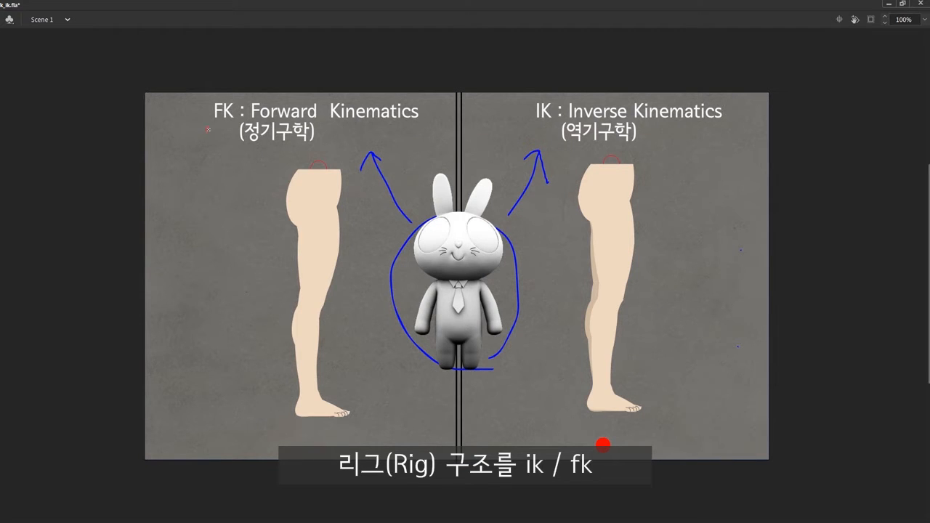
pyautogui.moveTo(532, 125); pyautogui.dragTo(560, 123)
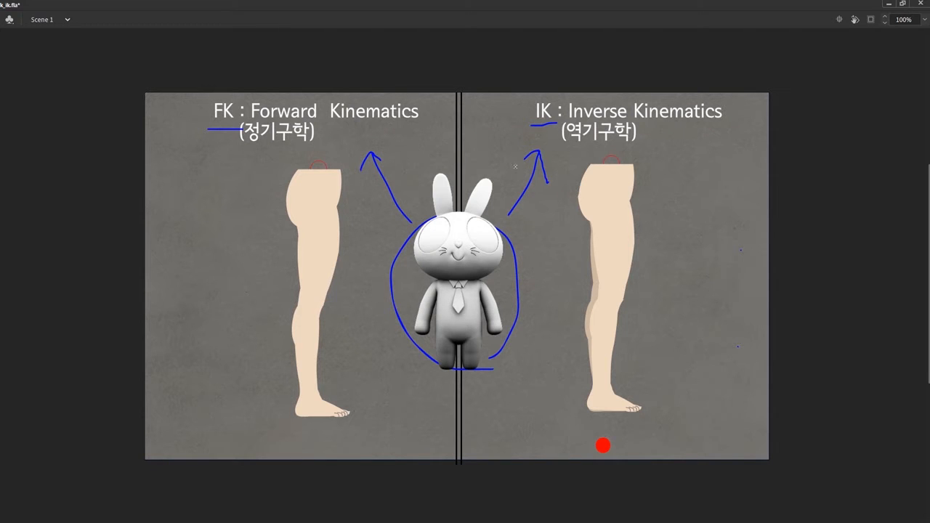
# Step: Brush downward arrows along the FK leg from hip to foot and upward arrows beside the IK leg from foot to hip
pyautogui.moveTo(318, 195)
pyautogui.mouseDown()
pyautogui.moveTo(316, 270)
pyautogui.moveTo(300, 326)
pyautogui.mouseUp()
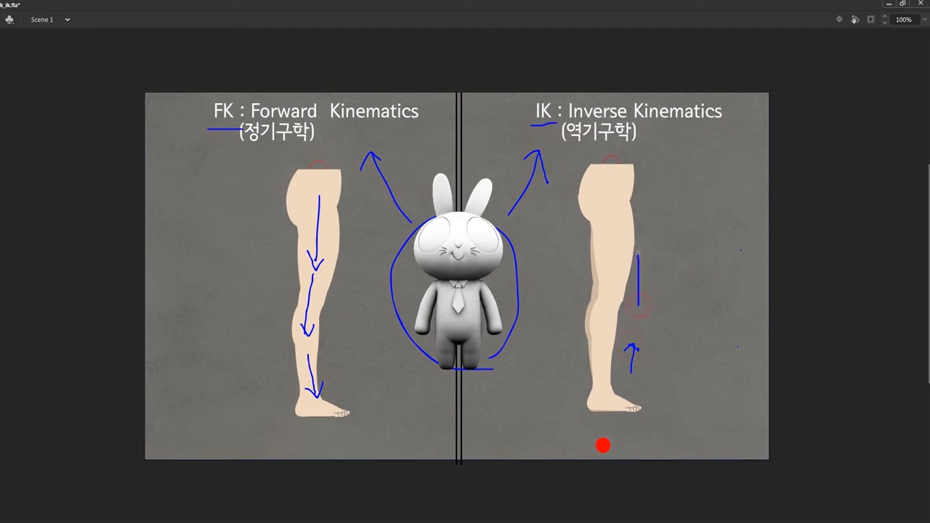
pyautogui.moveTo(632, 263); pyautogui.dragTo(642, 262)
pyautogui.moveTo(643, 222); pyautogui.dragTo(641, 188)
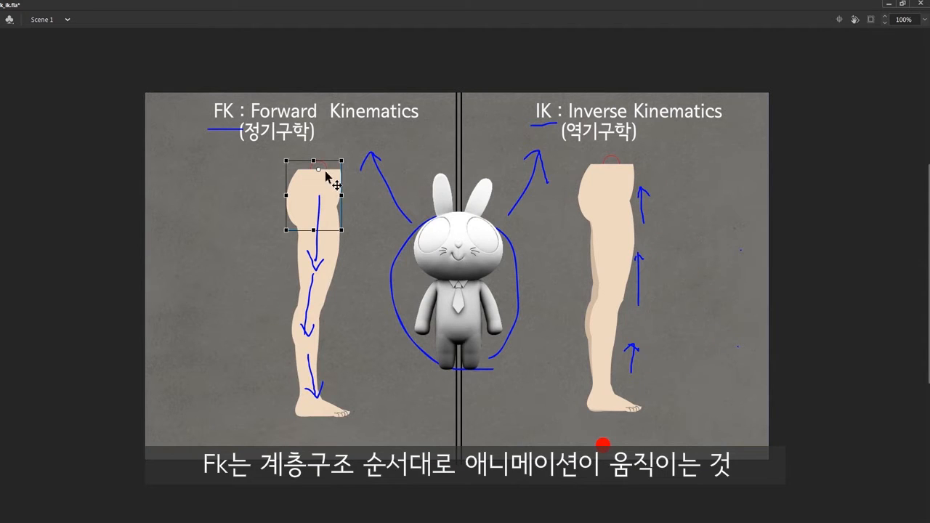
# Step: Move the whole FK leg by its waist, rotate the front thigh forward and bend the calf back at the knee
pyautogui.moveTo(327, 178); pyautogui.dragTo(247, 183)
pyautogui.click(241, 263)
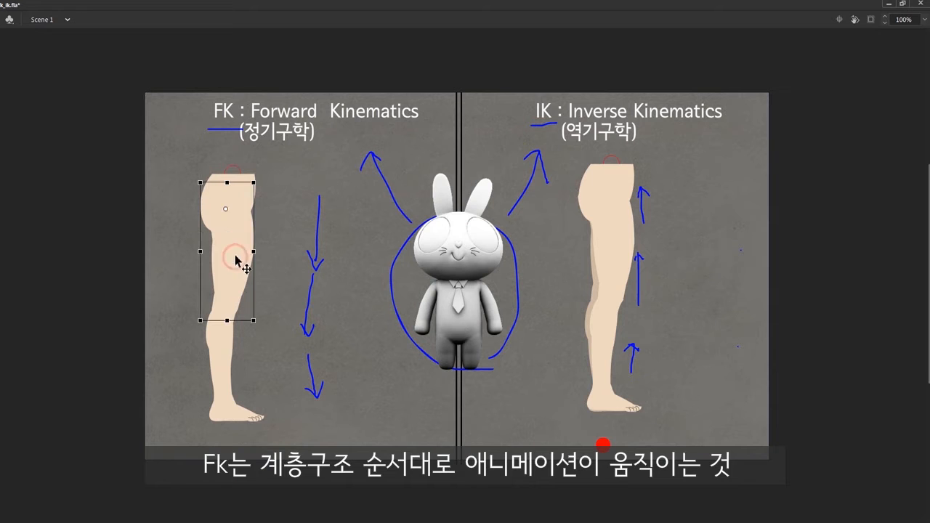
pyautogui.moveTo(260, 321); pyautogui.dragTo(277, 398)
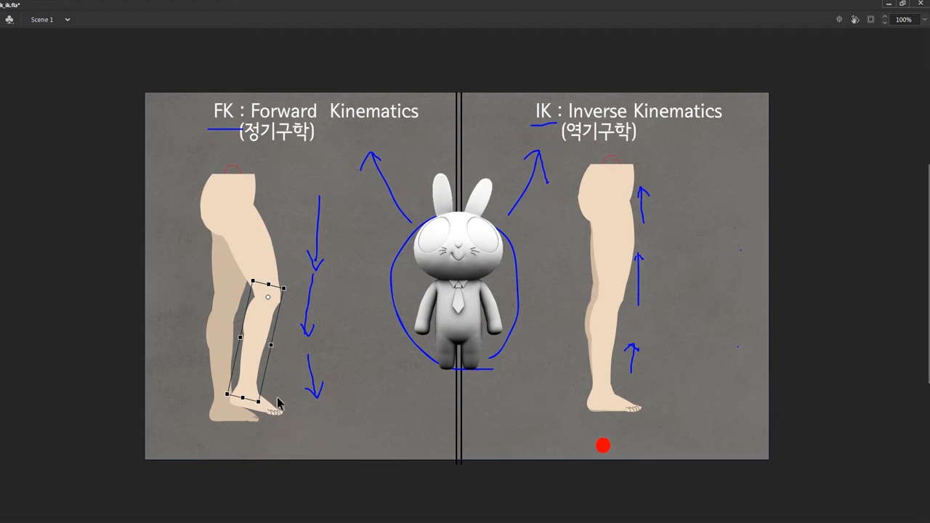
pyautogui.click(621, 182)
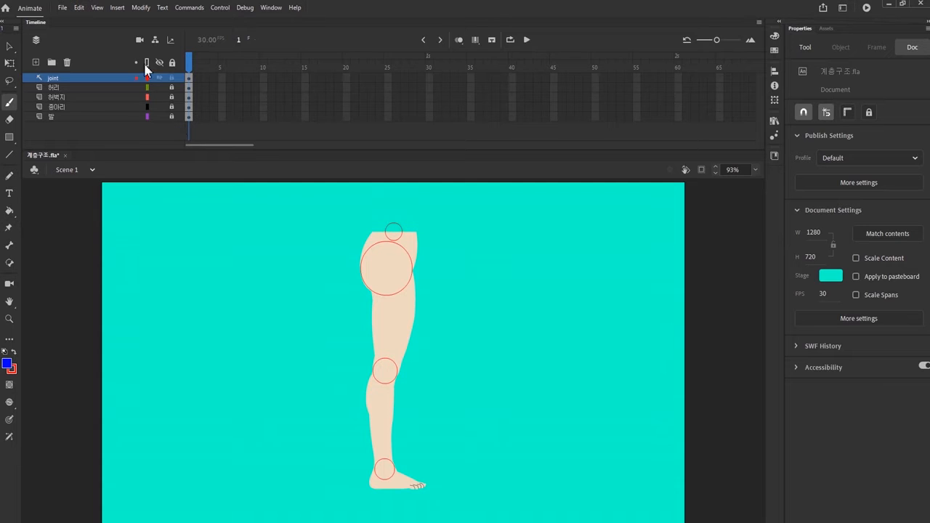
# Step: In the 계층구조 file, show the parenting view and brush circles around the waist and foot with a downward arrow between them
pyautogui.click(156, 41)
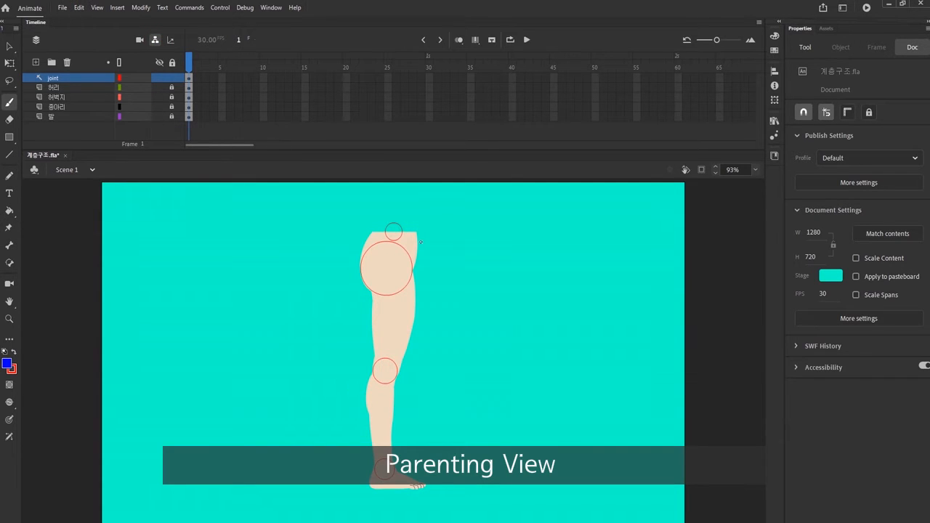
pyautogui.moveTo(420, 249)
pyautogui.mouseDown()
pyautogui.moveTo(374, 242)
pyautogui.moveTo(397, 212)
pyautogui.moveTo(412, 248)
pyautogui.mouseUp()
pyautogui.moveTo(423, 500); pyautogui.dragTo(397, 449)
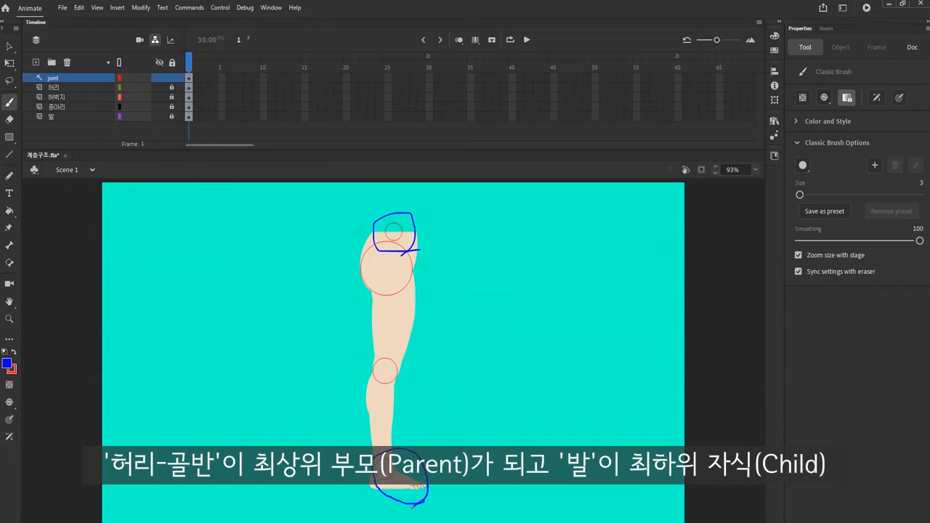
pyautogui.moveTo(428, 346)
pyautogui.mouseDown()
pyautogui.moveTo(434, 264)
pyautogui.moveTo(421, 443)
pyautogui.moveTo(405, 435)
pyautogui.mouseUp()
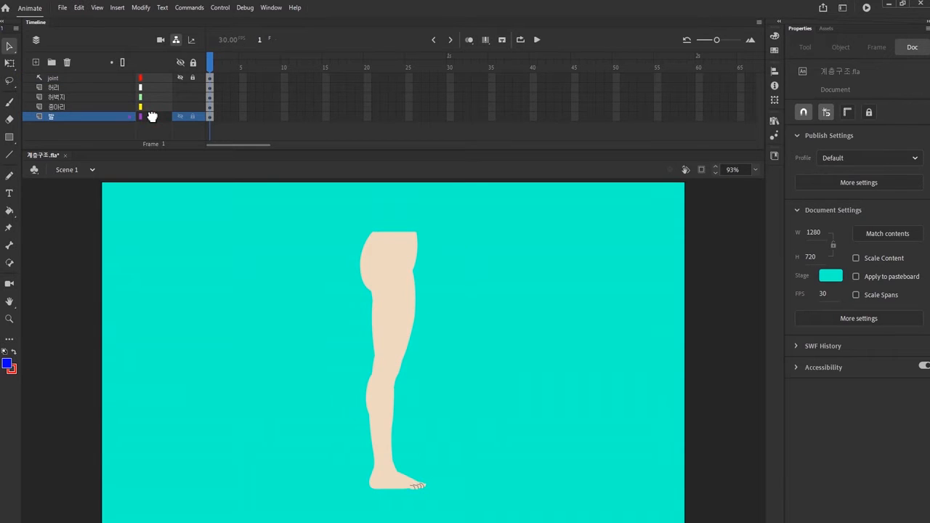
# Step: Parent the 발 layer to 종아리, 종아리 to 허벅지, and 허벅지 to 허리
pyautogui.moveTo(152, 116); pyautogui.dragTo(152, 109)
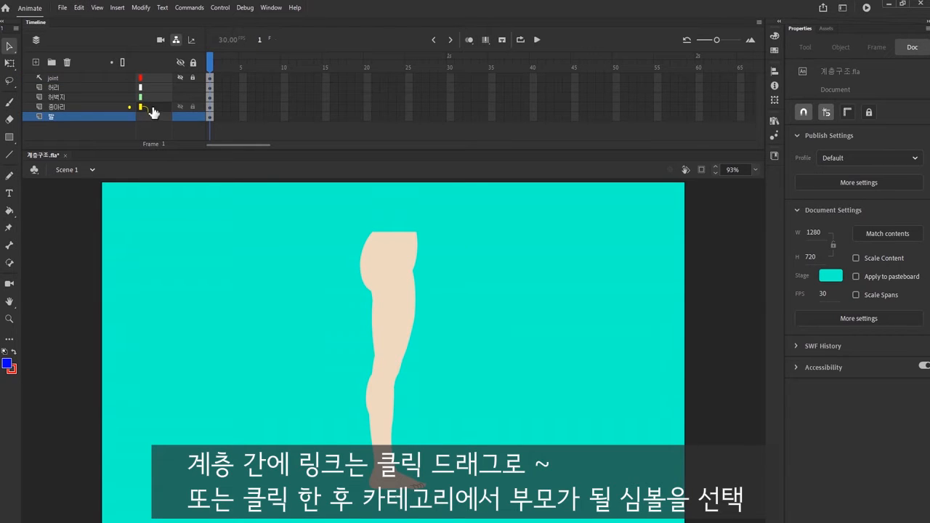
pyautogui.click(156, 109)
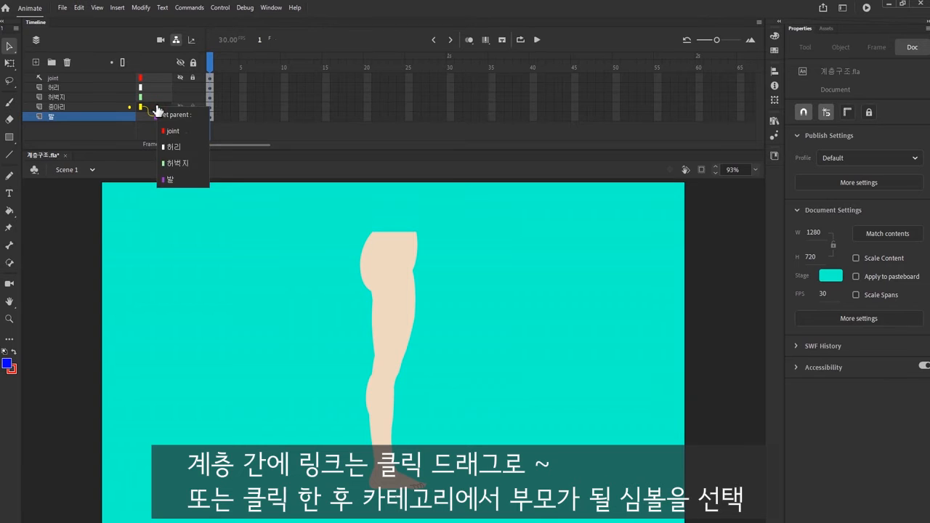
pyautogui.click(175, 162)
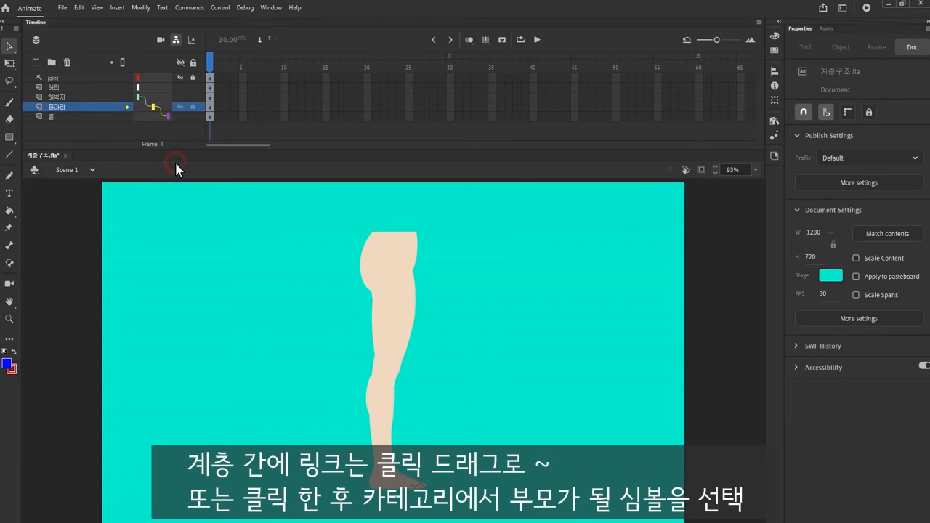
pyautogui.click(160, 99)
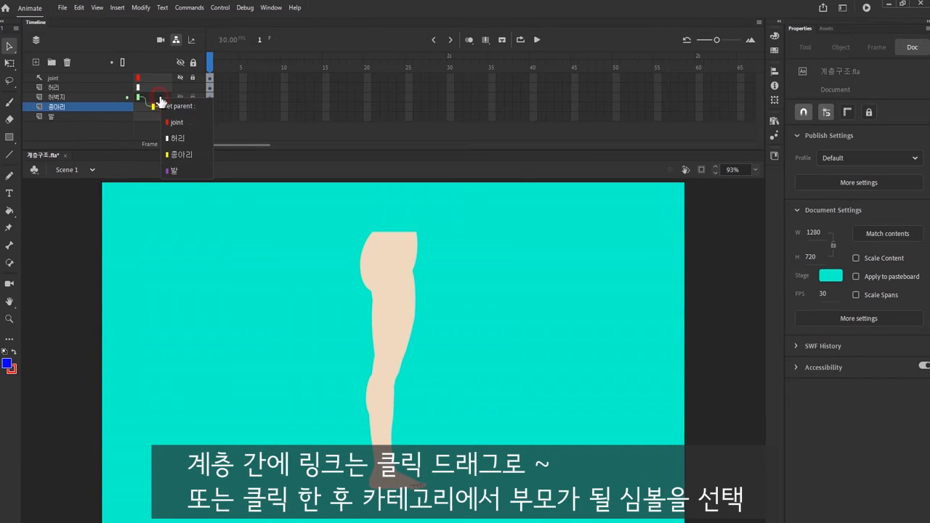
pyautogui.click(170, 137)
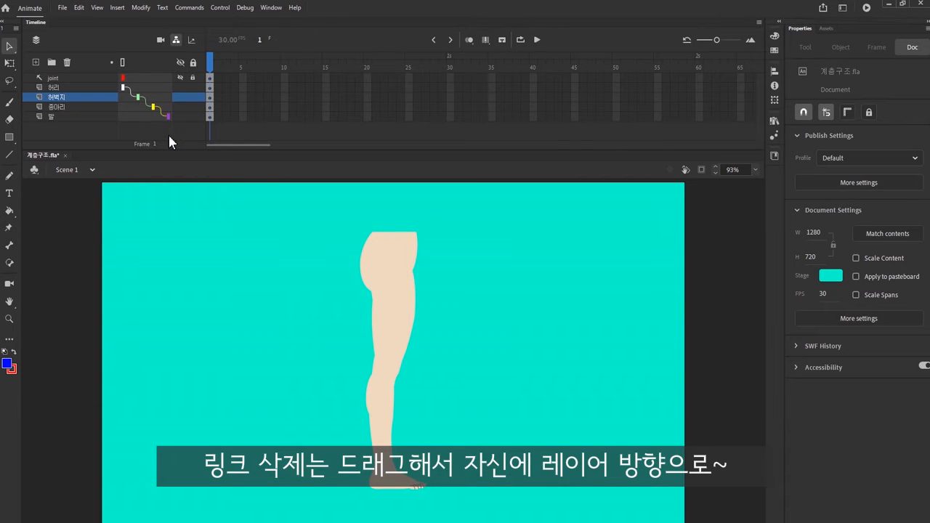
# Step: Remove the parent links from the 발, 종아리 and 허벅지 layers
pyautogui.moveTo(168, 116); pyautogui.dragTo(141, 117)
pyautogui.rightClick(166, 104)
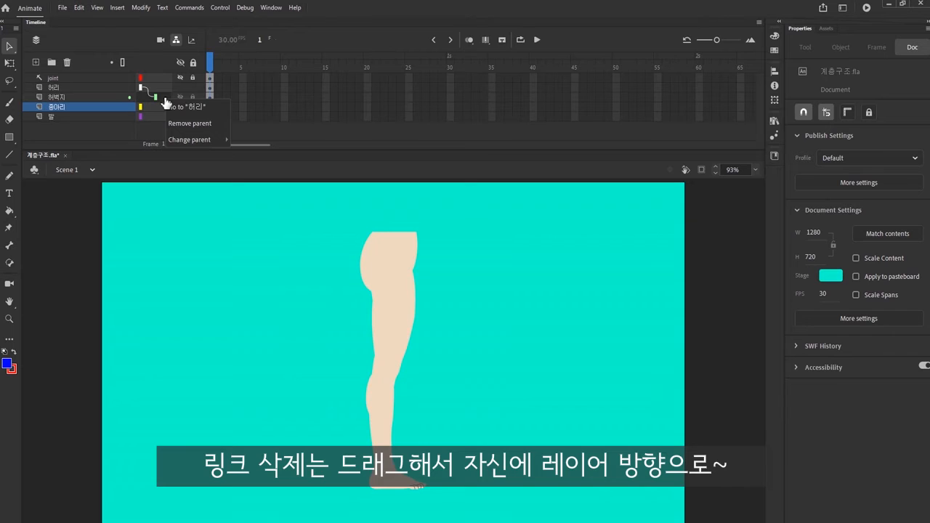
pyautogui.click(188, 125)
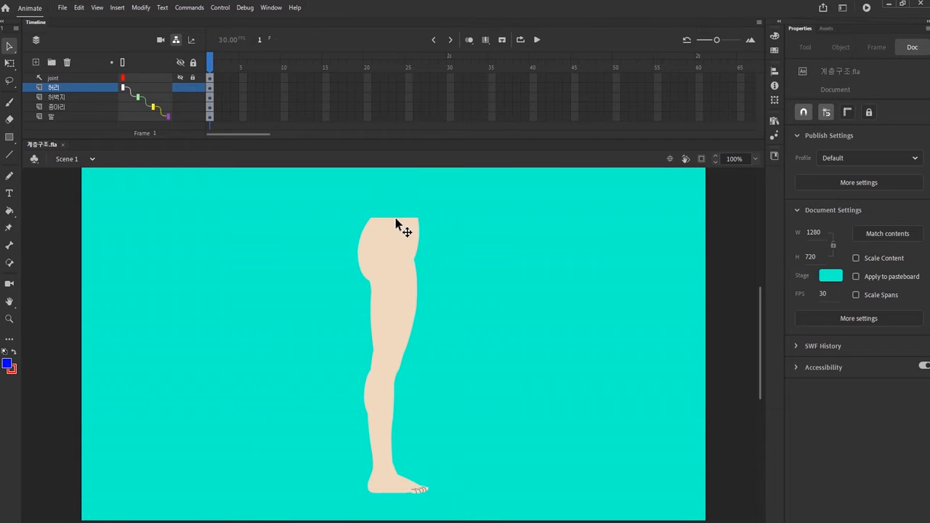
# Step: Select the waist symbol and move it around the stage to test the linked leg hierarchy
pyautogui.click(393, 219)
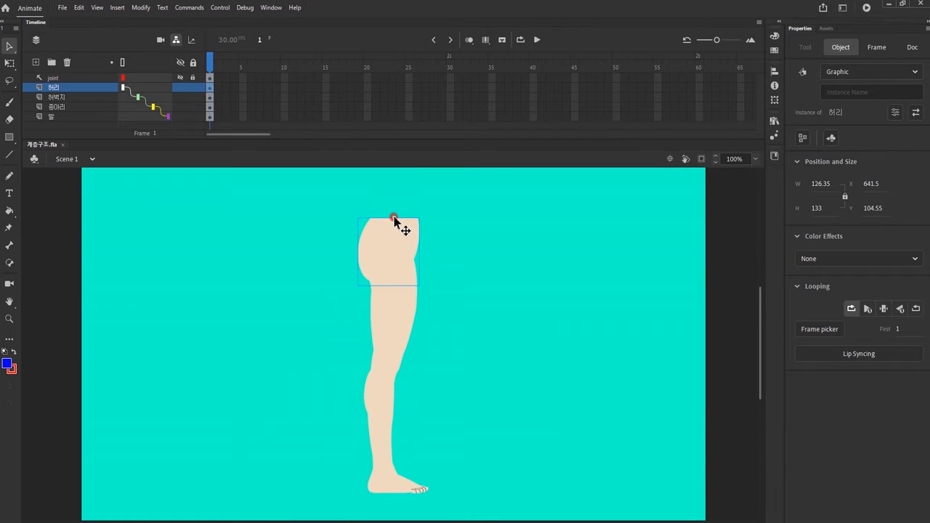
pyautogui.moveTo(394, 220); pyautogui.dragTo(425, 232)
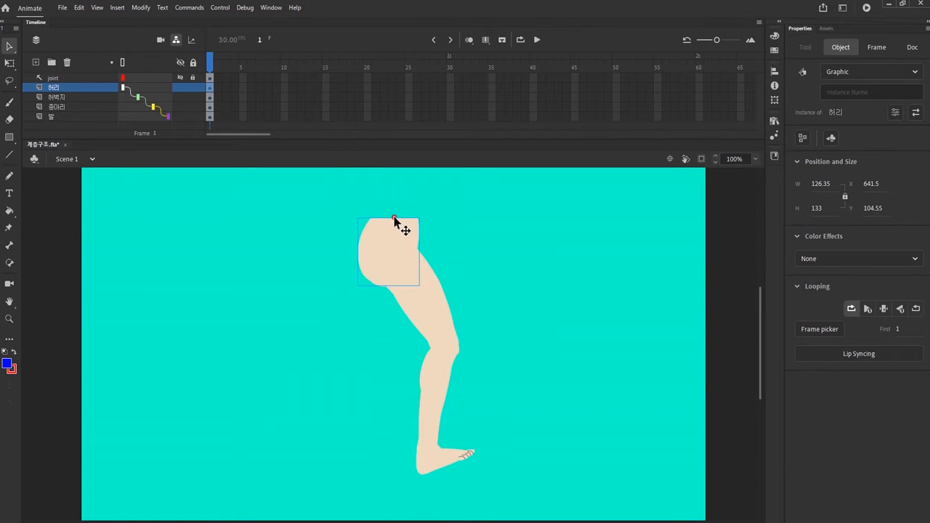
pyautogui.moveTo(394, 220)
pyautogui.mouseDown()
pyautogui.moveTo(452, 243)
pyautogui.moveTo(385, 232)
pyautogui.mouseUp()
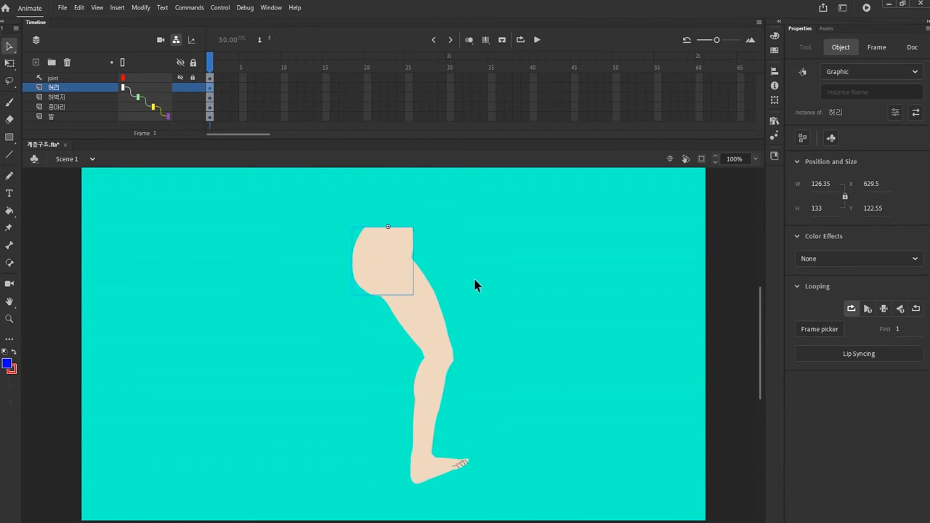
# Step: Undo the latest test moves and rotations of the linked leg
pyautogui.hotkey('ctrl', 'z')
pyautogui.hotkey('ctrl', 'z')
pyautogui.hotkey('ctrl', 'z')
pyautogui.hotkey('ctrl', 'z')
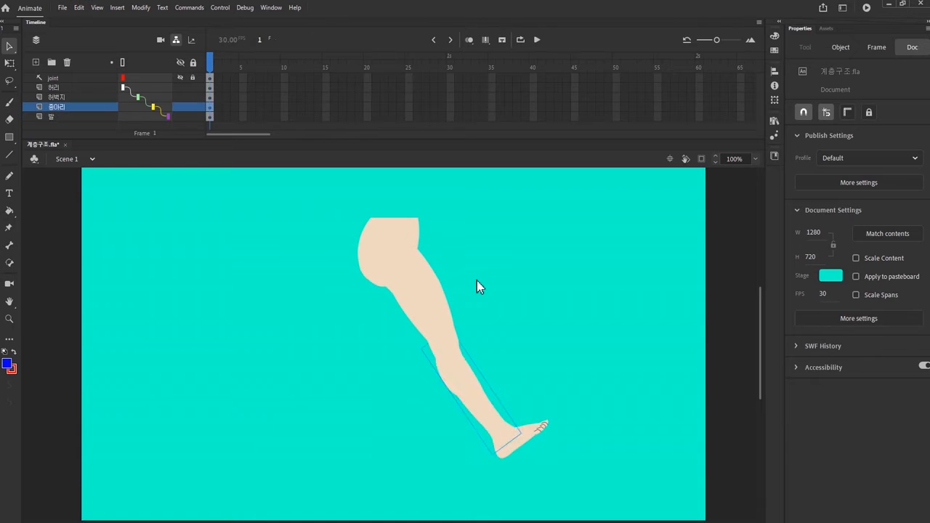
# Step: Rotate the calf and foot with Free Transform to test the linked leg hierarchy
pyautogui.press('q')
pyautogui.click(399, 327)
pyautogui.moveTo(419, 383); pyautogui.dragTo(483, 341)
pyautogui.click(455, 382)
pyautogui.moveTo(535, 442); pyautogui.dragTo(421, 471)
pyautogui.click(421, 470)
pyautogui.moveTo(481, 453); pyautogui.dragTo(477, 435)
pyautogui.click(515, 441)
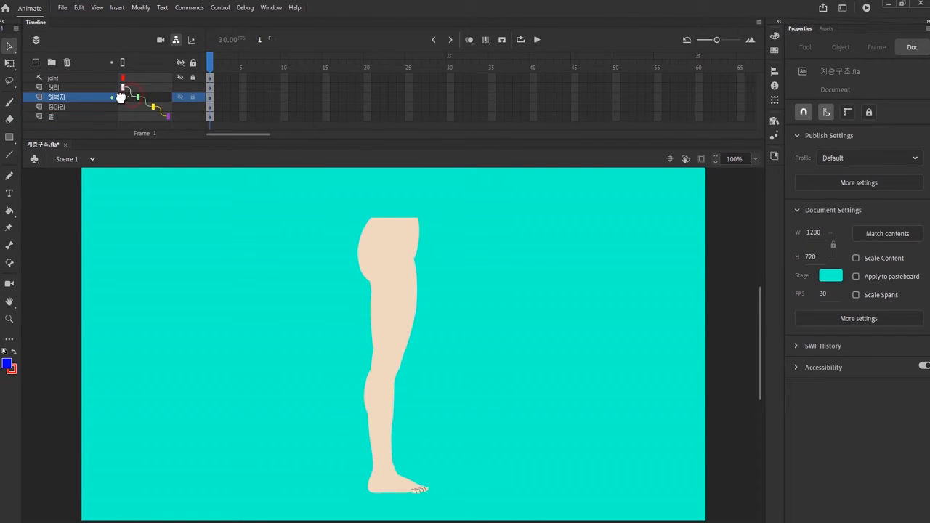
# Step: Clear the layer parent links and rename the thigh, calf and foot layers 우_허벅지, 우_종아리 and 우_발
pyautogui.moveTo(121, 98); pyautogui.dragTo(124, 118)
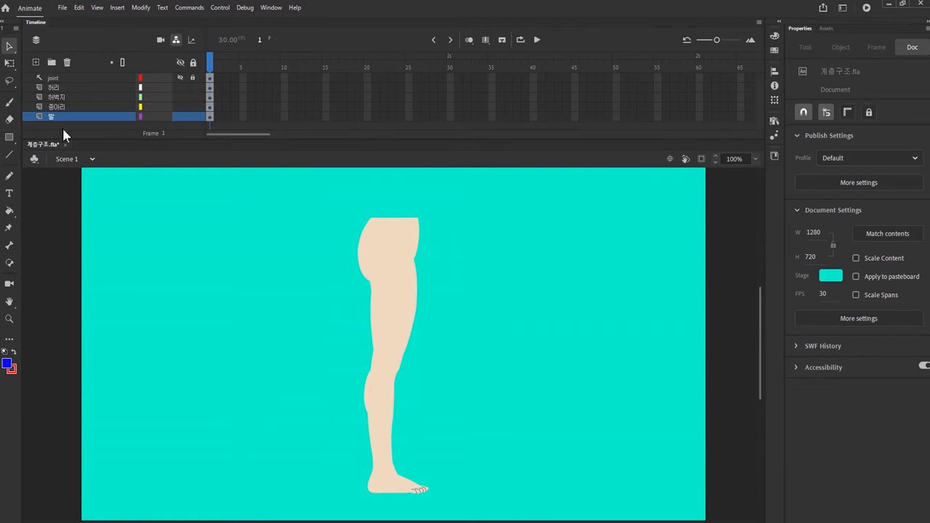
pyautogui.doubleClick(53, 87)
pyautogui.doubleClick(55, 96)
pyautogui.write('우_')
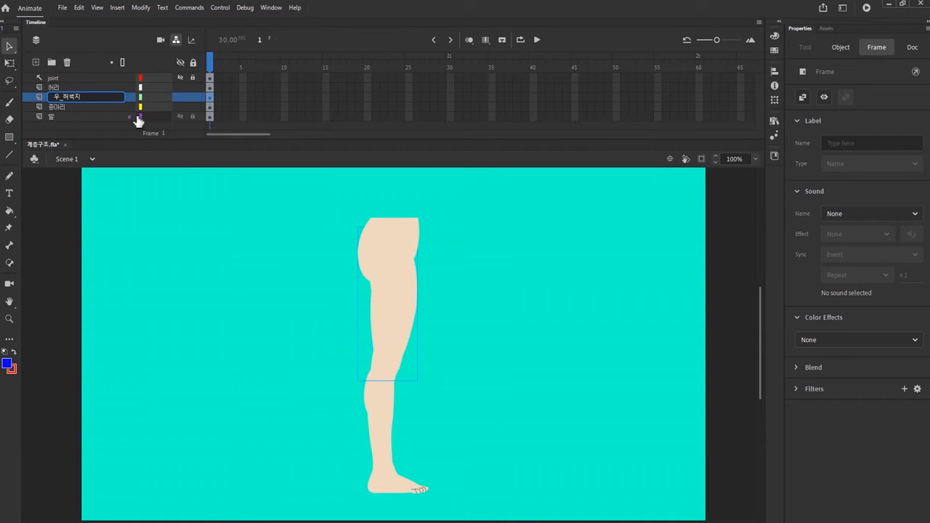
pyautogui.doubleClick(57, 107)
pyautogui.doubleClick(53, 117)
pyautogui.write('우_')
pyautogui.click(82, 130)
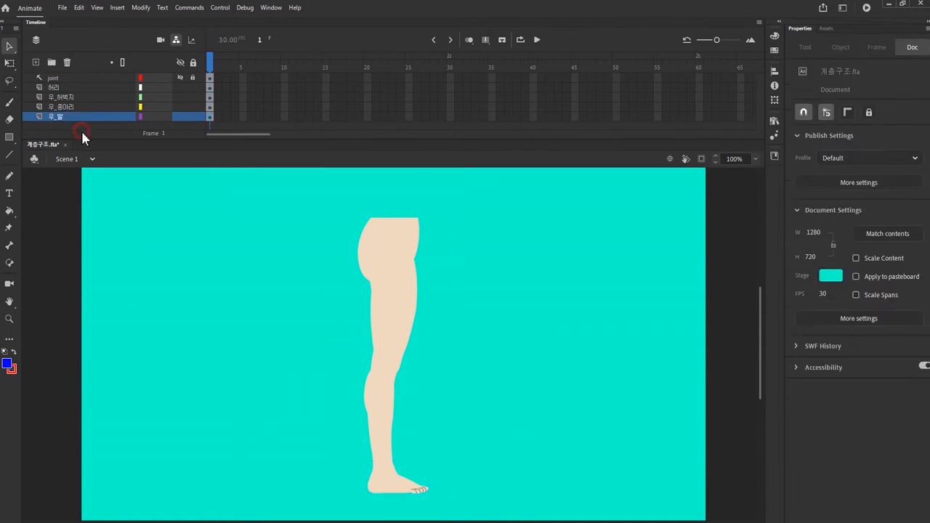
# Step: Add three layers above 허리 and copy the 우_허벅지, 우_종아리 and 우_발 keyframes into them
pyautogui.click(36, 63)
pyautogui.click(35, 64)
pyautogui.click(35, 63)
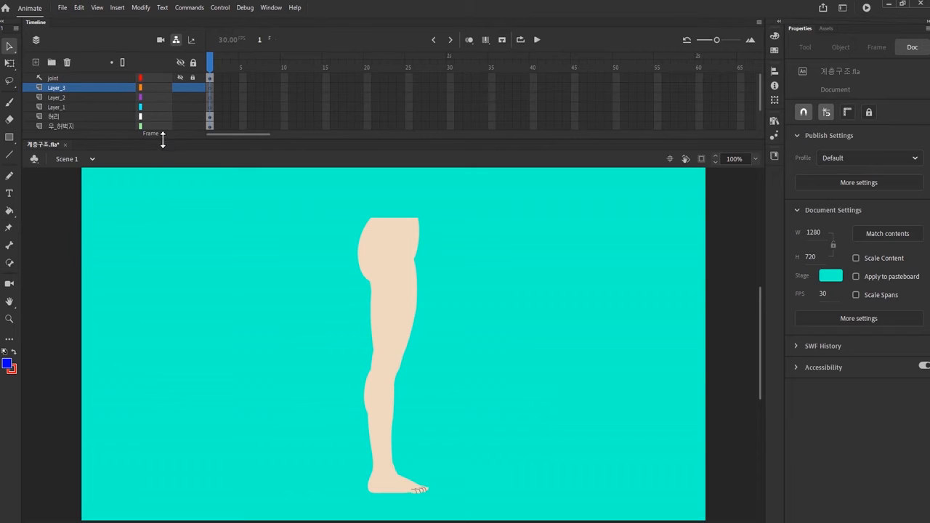
pyautogui.moveTo(163, 140); pyautogui.dragTo(158, 178)
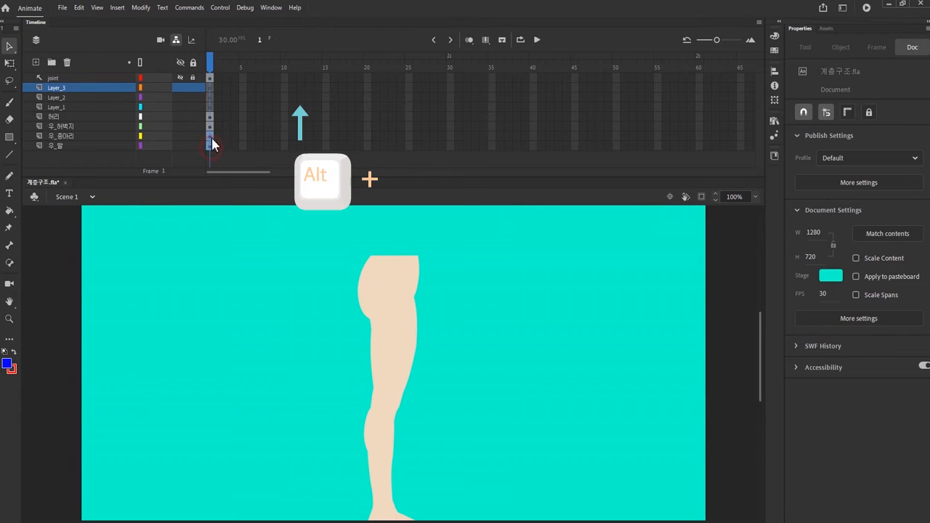
pyautogui.moveTo(212, 145); pyautogui.dragTo(212, 88)
# Step: Rename the three copied layers 좌_허벅지, 좌_종아리 and 좌_발
pyautogui.doubleClick(67, 88)
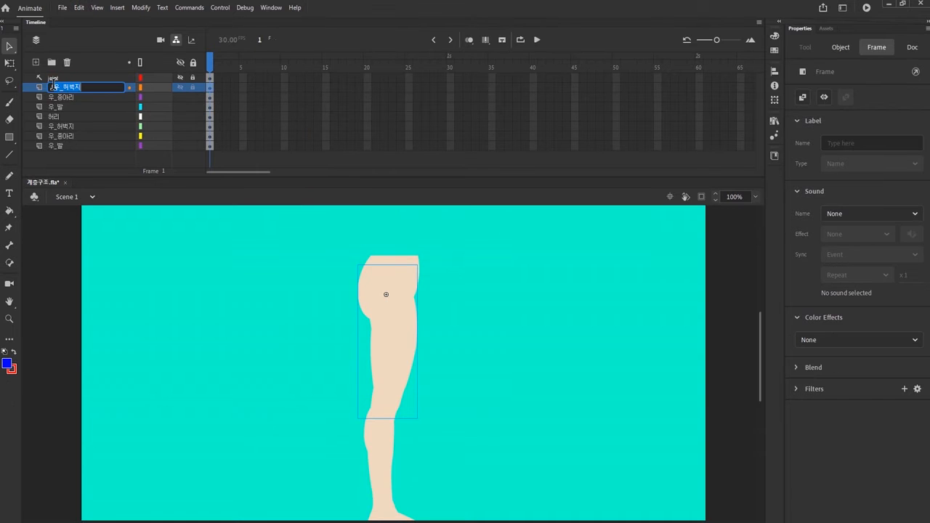
pyautogui.doubleClick(54, 99)
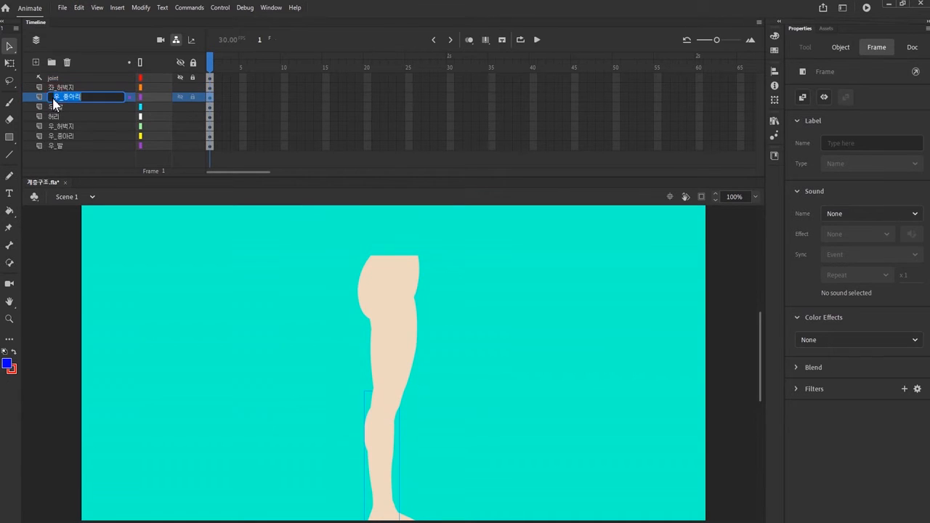
pyautogui.moveTo(60, 98); pyautogui.dragTo(53, 107)
pyautogui.doubleClick(54, 107)
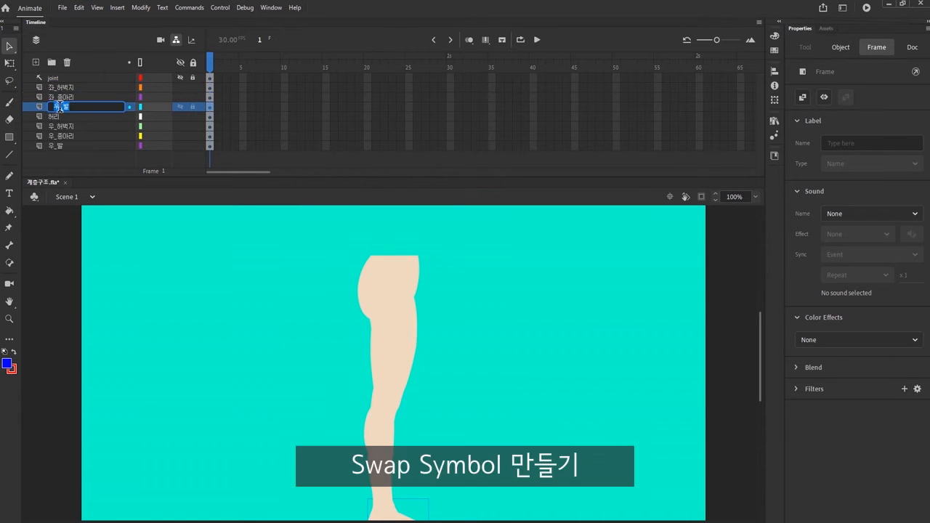
pyautogui.write('좌')
pyautogui.click(73, 158)
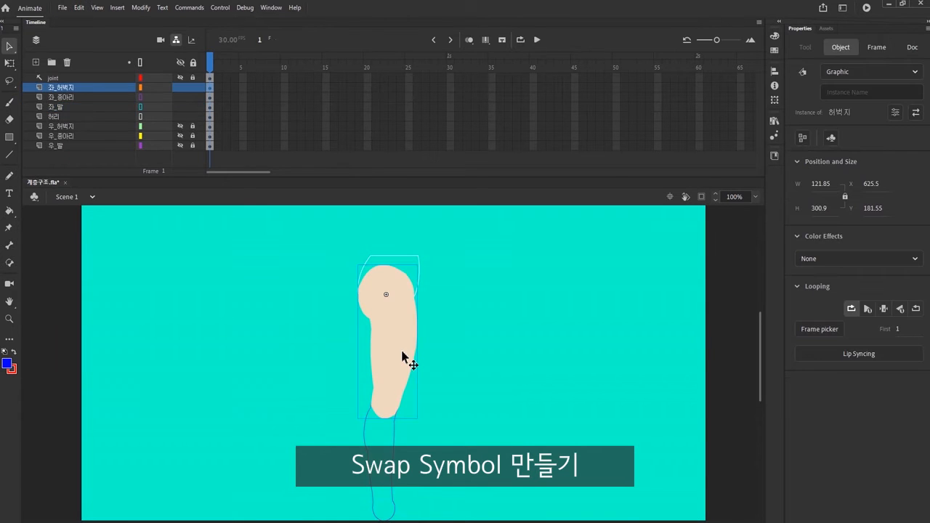
# Step: Swap the symbol on the 좌_허벅지 layer for a duplicate named 좌_허벅지
pyautogui.click(916, 112)
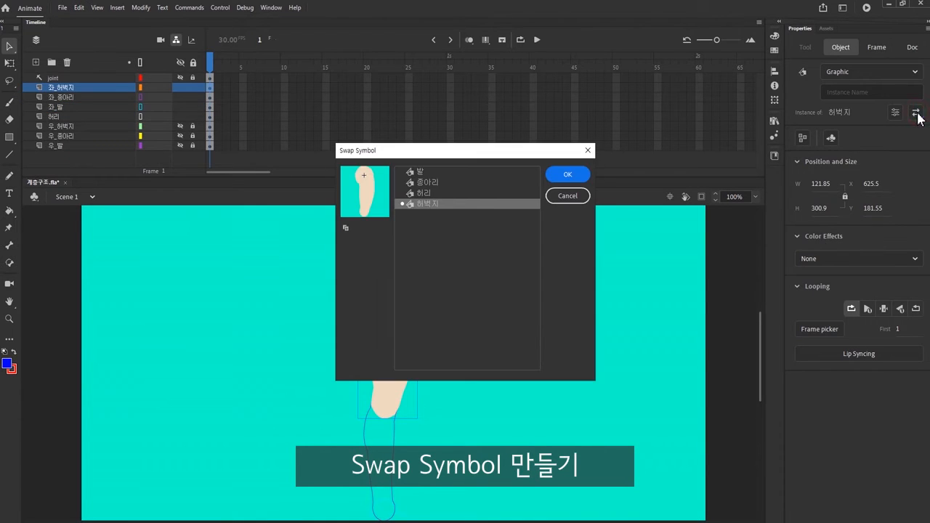
pyautogui.click(346, 230)
pyautogui.click(401, 257)
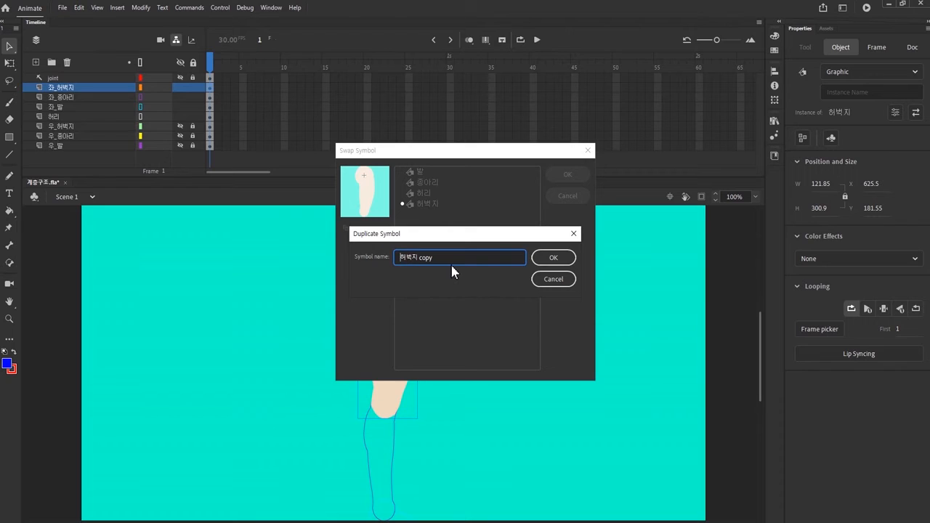
pyautogui.write('좌_허벅지')
pyautogui.click(550, 257)
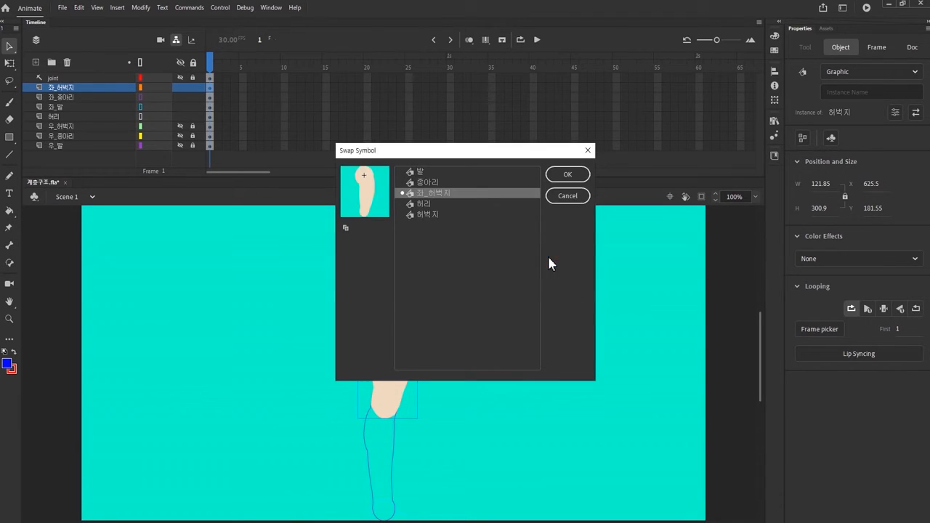
pyautogui.click(569, 176)
# Step: Edit the 좌_허벅지 symbol and set its shape fill to the darker skin tone CEB9A2
pyautogui.doubleClick(405, 338)
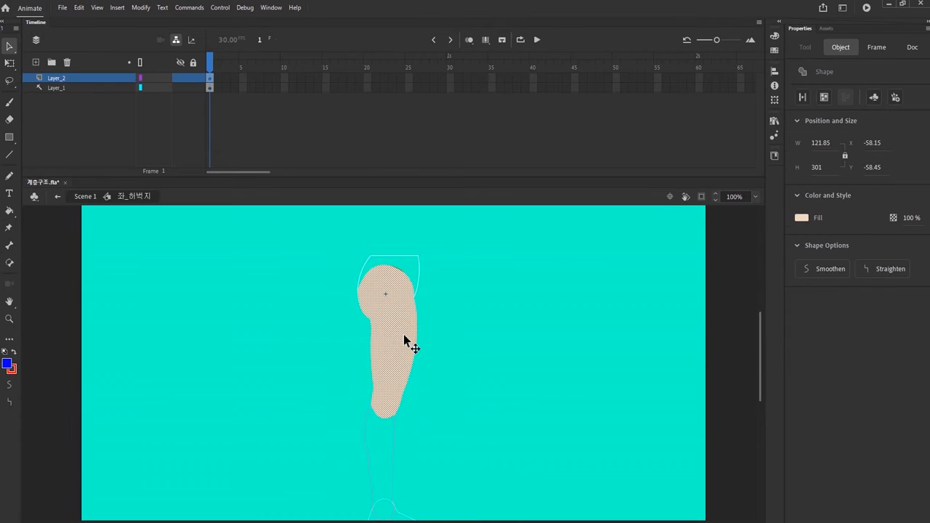
pyautogui.click(774, 37)
pyautogui.click(622, 50)
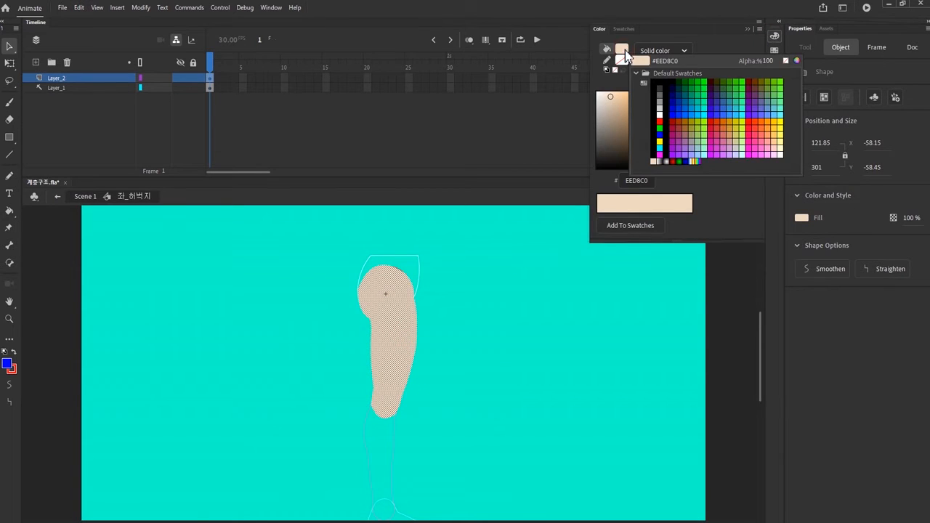
pyautogui.click(612, 106)
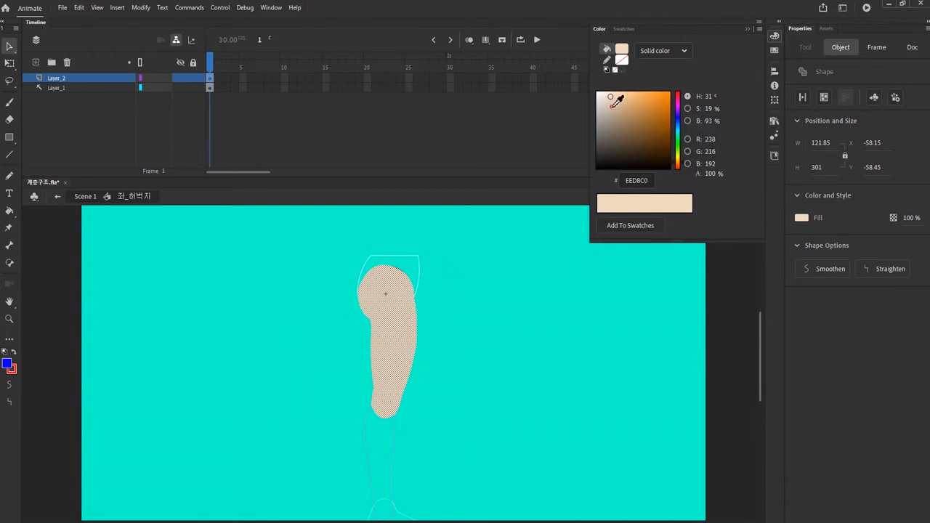
pyautogui.click(591, 312)
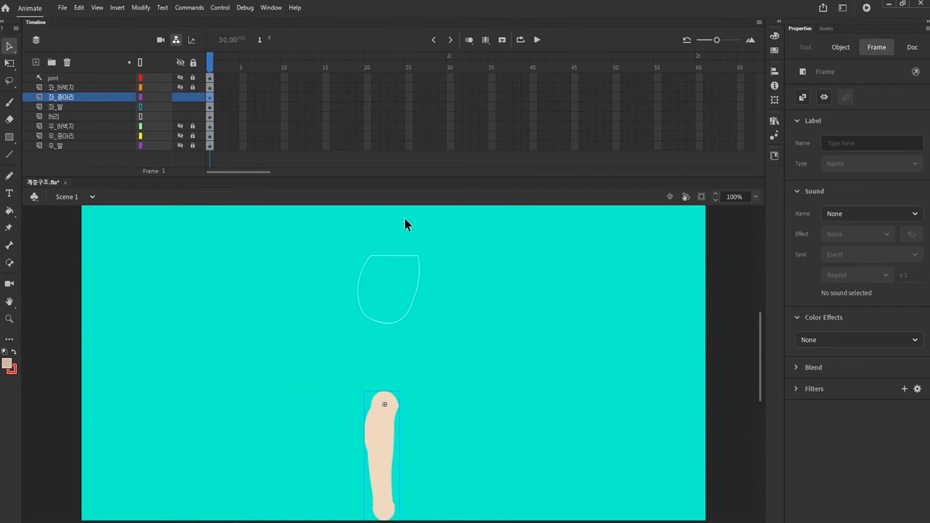
# Step: Swap the calf symbol on the 좌_종아리 layer for a duplicate named 좌_종아리
pyautogui.moveTo(761, 353); pyautogui.dragTo(760, 379)
pyautogui.click(840, 47)
pyautogui.click(915, 111)
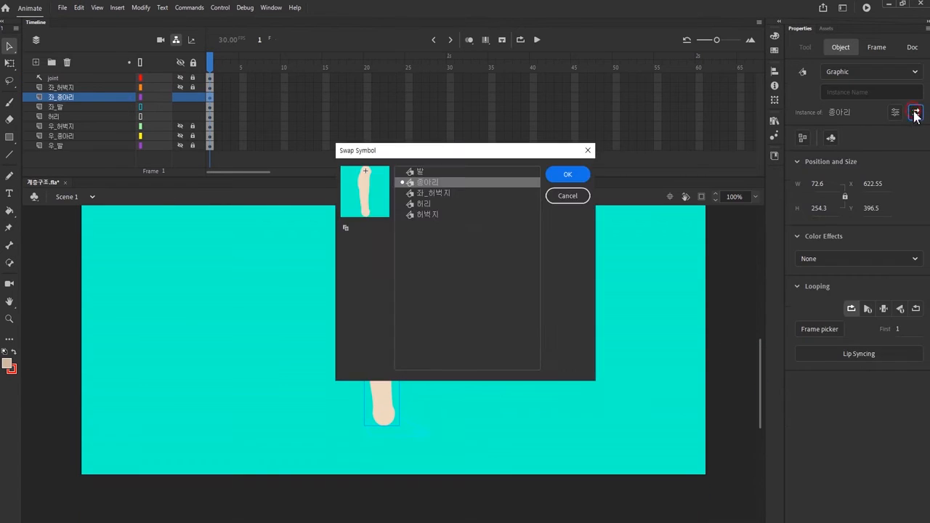
pyautogui.click(349, 228)
pyautogui.moveTo(399, 258); pyautogui.dragTo(409, 260)
pyautogui.click(445, 257)
pyautogui.press('BackSpace')
pyautogui.press('BackSpace')
pyautogui.press('BackSpace')
pyautogui.press('BackSpace')
pyautogui.press('BackSpace')
pyautogui.click(553, 257)
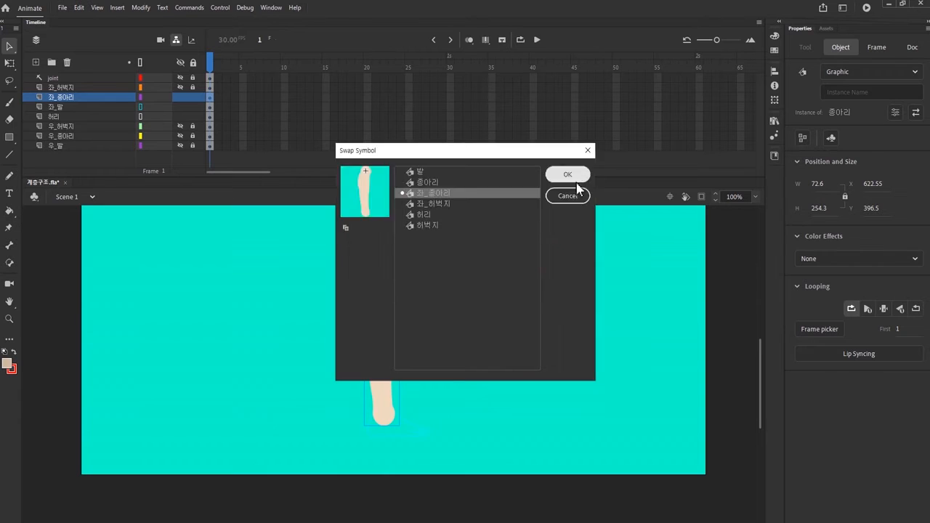
pyautogui.click(572, 179)
# Step: Fill the shape inside the 좌_종아리 symbol with the darker skin tone CEB9A2
pyautogui.doubleClick(388, 330)
pyautogui.click(387, 332)
pyautogui.click(7, 364)
pyautogui.click(164, 364)
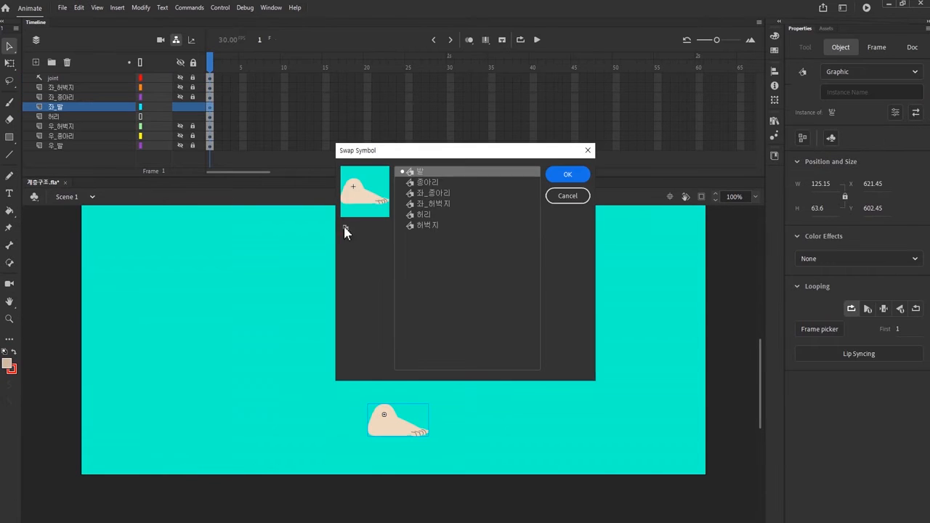
# Step: Swap the foot symbol on the 좌_발 layer for a duplicate named 좌_발
pyautogui.click(346, 228)
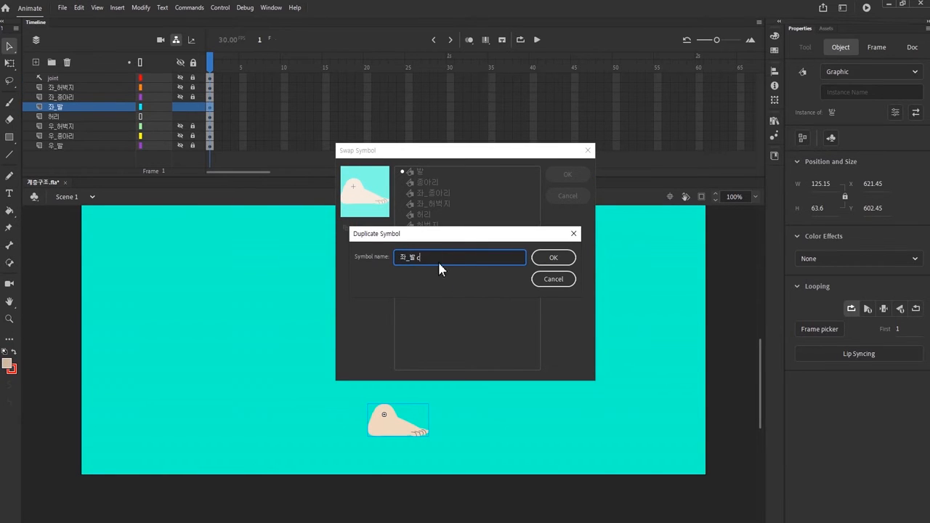
pyautogui.click(554, 257)
pyautogui.click(573, 178)
# Step: Fill the foot shape inside the 좌_발 symbol with the darker skin tone and return to Scene 1
pyautogui.doubleClick(385, 428)
pyautogui.click(384, 428)
pyautogui.press('k')
pyautogui.click(387, 430)
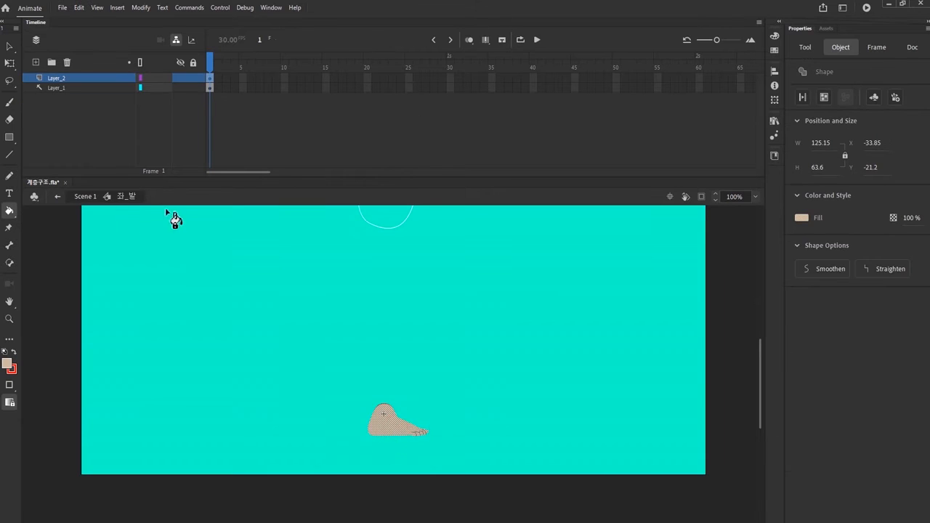
pyautogui.click(67, 197)
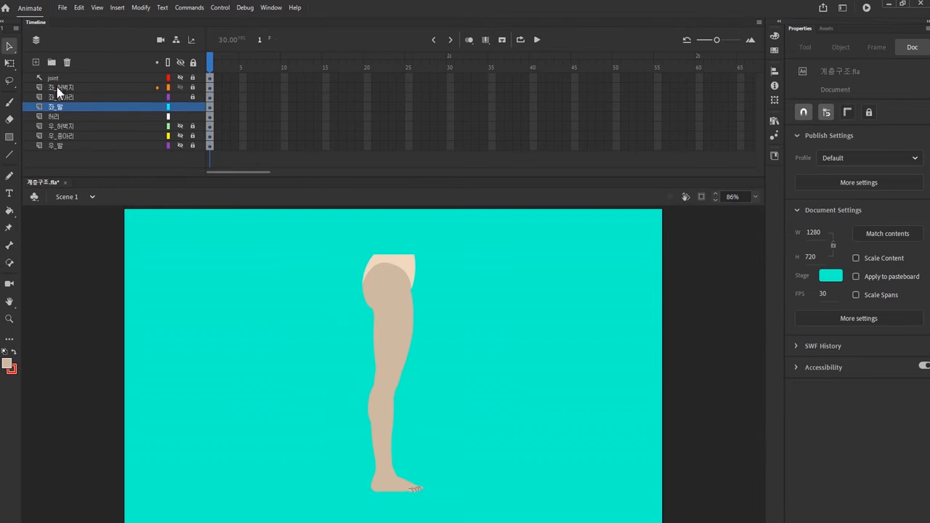
# Step: Reorder the layers to 우_발, 우_종아리, 우_허벅지, 허리, 좌_허벅지, 좌_종아리, 좌_발 below the joint layer
pyautogui.click(57, 87)
pyautogui.keyDown('shift'); pyautogui.click(55, 107); pyautogui.keyUp('shift')
pyautogui.moveTo(55, 108)
pyautogui.mouseDown()
pyautogui.moveTo(61, 124)
pyautogui.moveTo(67, 85)
pyautogui.moveTo(66, 110)
pyautogui.mouseUp()
pyautogui.click(61, 126)
pyautogui.keyDown('shift'); pyautogui.click(56, 146); pyautogui.keyUp('shift')
pyautogui.rightClick(64, 77)
pyautogui.press('Escape')
pyautogui.moveTo(63, 89); pyautogui.dragTo(63, 101)
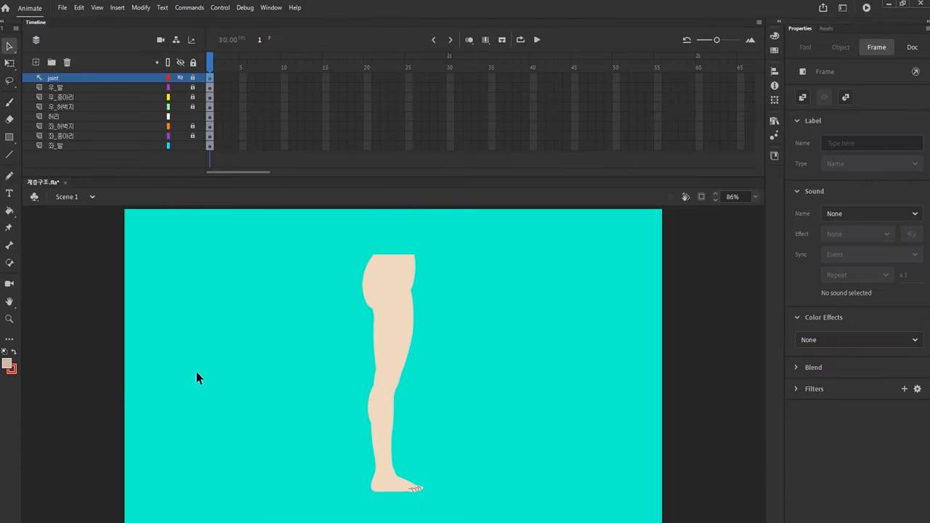
# Step: Parent each foot layer to its calf, each calf to its thigh, and both thighs to 허리
pyautogui.click(210, 342)
pyautogui.click(176, 40)
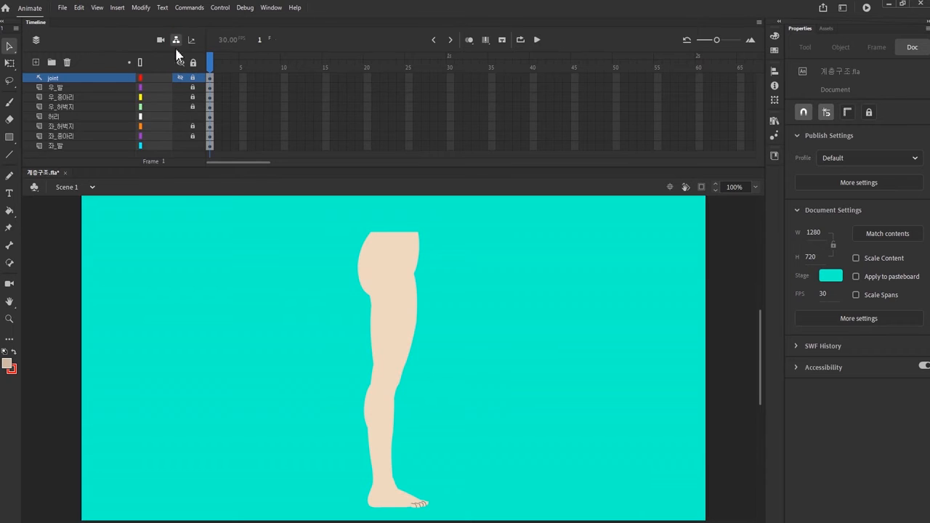
pyautogui.moveTo(148, 117); pyautogui.dragTo(149, 119)
pyautogui.moveTo(140, 97); pyautogui.dragTo(167, 99)
pyautogui.moveTo(123, 126); pyautogui.dragTo(135, 119)
pyautogui.moveTo(123, 135)
pyautogui.mouseDown()
pyautogui.moveTo(140, 128)
pyautogui.moveTo(153, 136)
pyautogui.mouseUp()
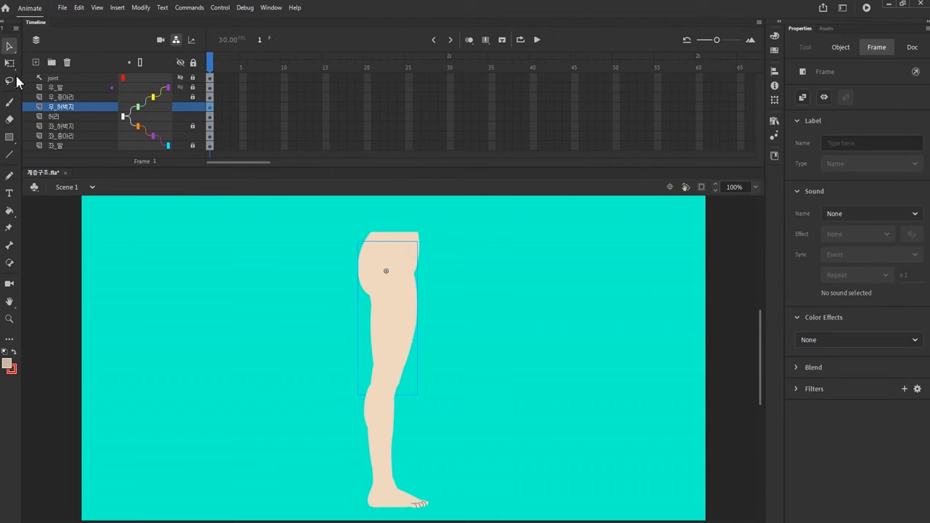
# Step: Rotate the right leg backward and the left thigh forward to test the two-leg rig
pyautogui.click(10, 63)
pyautogui.moveTo(429, 234)
pyautogui.mouseDown()
pyautogui.moveTo(441, 255)
pyautogui.moveTo(415, 231)
pyautogui.mouseUp()
pyautogui.click(211, 127)
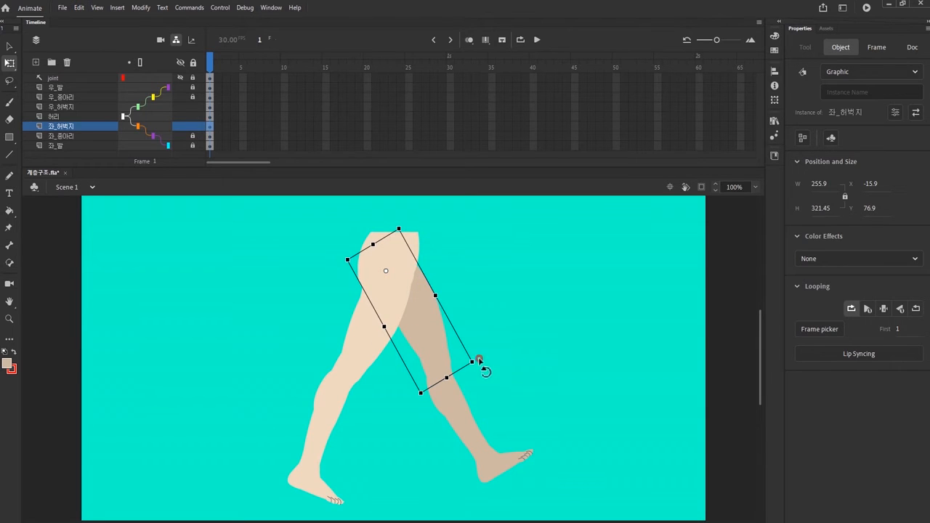
pyautogui.click(545, 361)
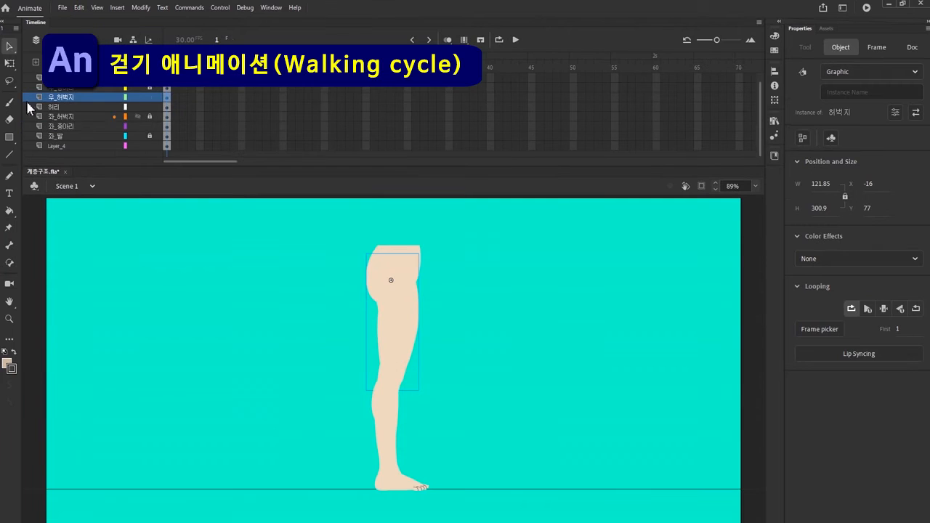
# Step: Rotate the right thigh slightly backward with Free Transform and lock the ground line on Layer_4
pyautogui.press('q')
pyautogui.moveTo(440, 274)
pyautogui.mouseDown()
pyautogui.moveTo(432, 259)
pyautogui.moveTo(445, 267)
pyautogui.mouseUp()
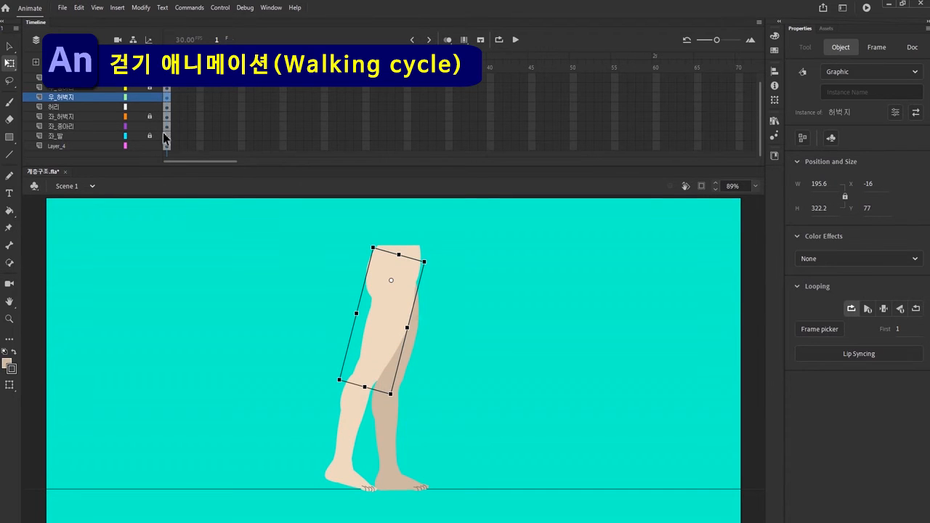
pyautogui.click(150, 146)
# Step: Lock the 좌_종아리 layer, unlock 좌_허벅지, and rotate the left thigh forward into an inverted-V stride
pyautogui.click(166, 126)
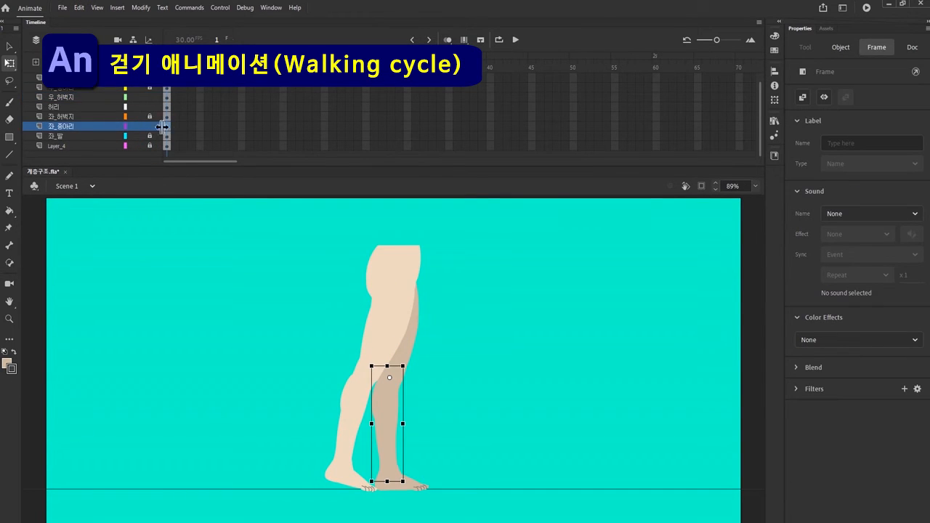
pyautogui.click(150, 126)
pyautogui.click(150, 116)
pyautogui.click(166, 116)
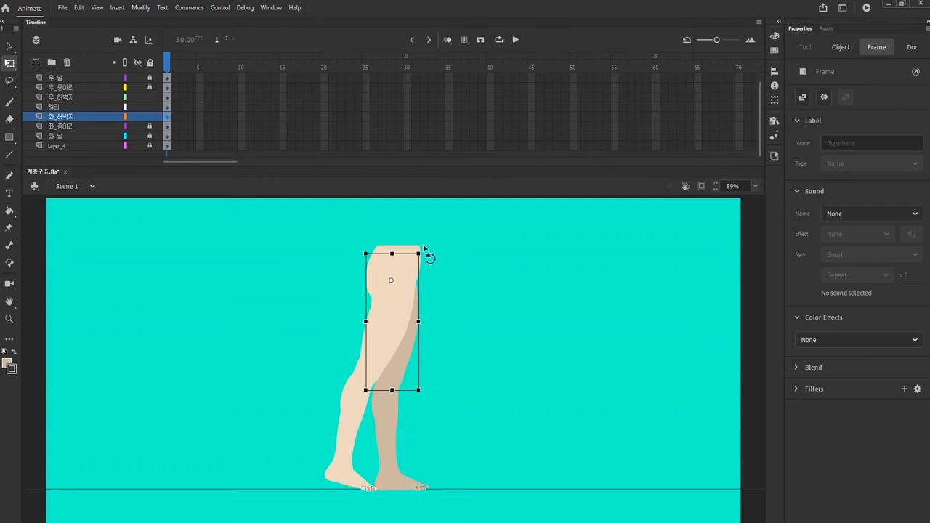
pyautogui.moveTo(426, 254); pyautogui.dragTo(418, 243)
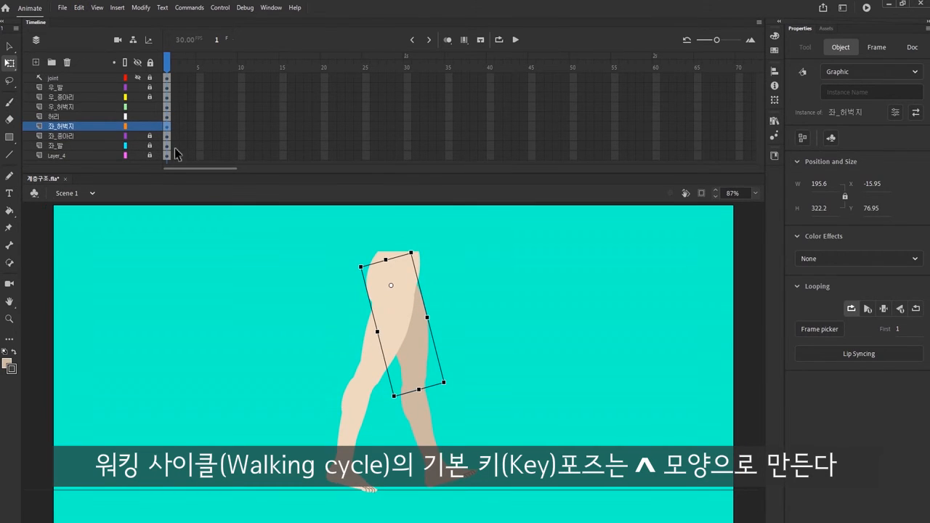
# Step: Insert keyframes at frame 2 on all layers from joint down to 좌_발
pyautogui.moveTo(175, 151); pyautogui.dragTo(174, 76)
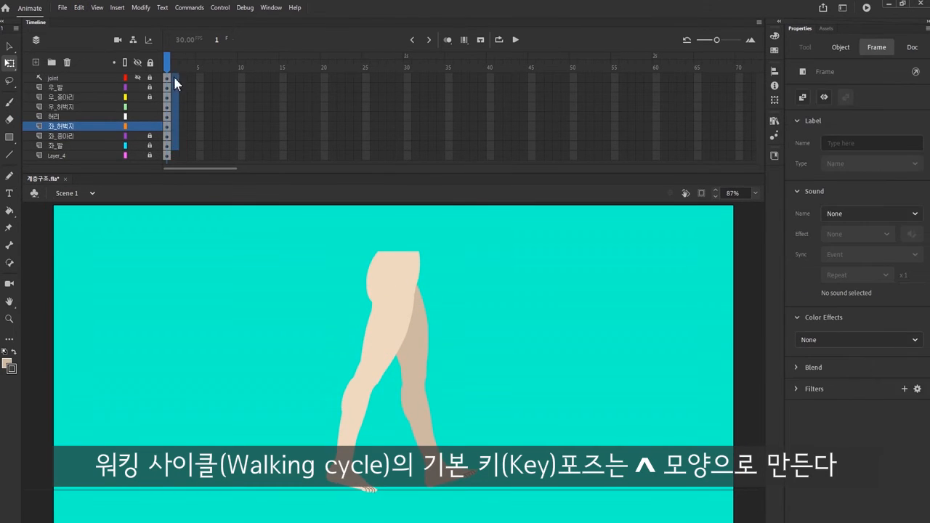
pyautogui.press('F6')
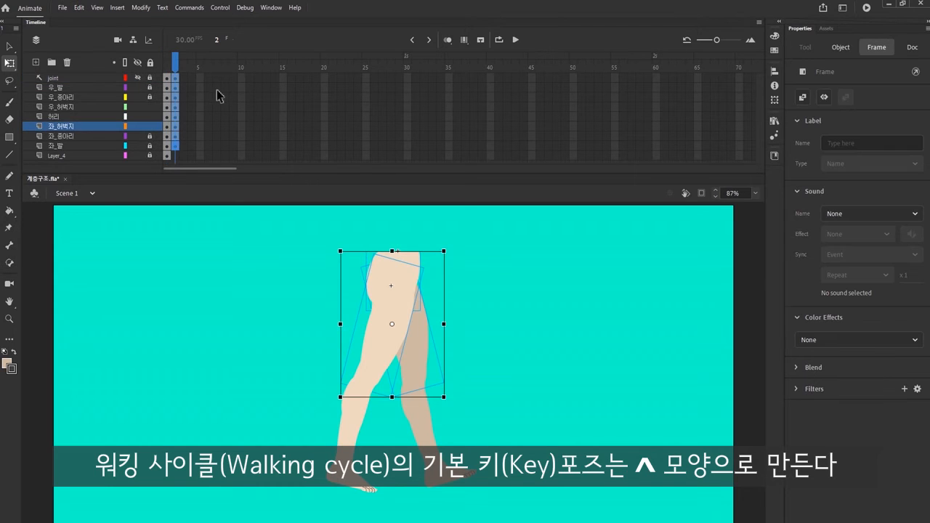
# Step: Turn on onion skinning and reverse the stride at frame 2, with the right thigh forward and the left back
pyautogui.click(447, 41)
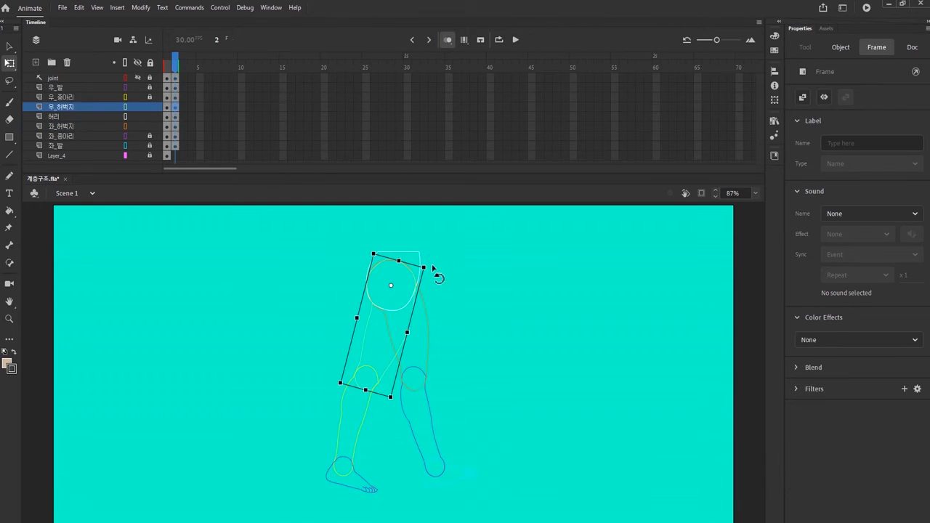
pyautogui.moveTo(438, 277); pyautogui.dragTo(445, 245)
pyautogui.click(176, 127)
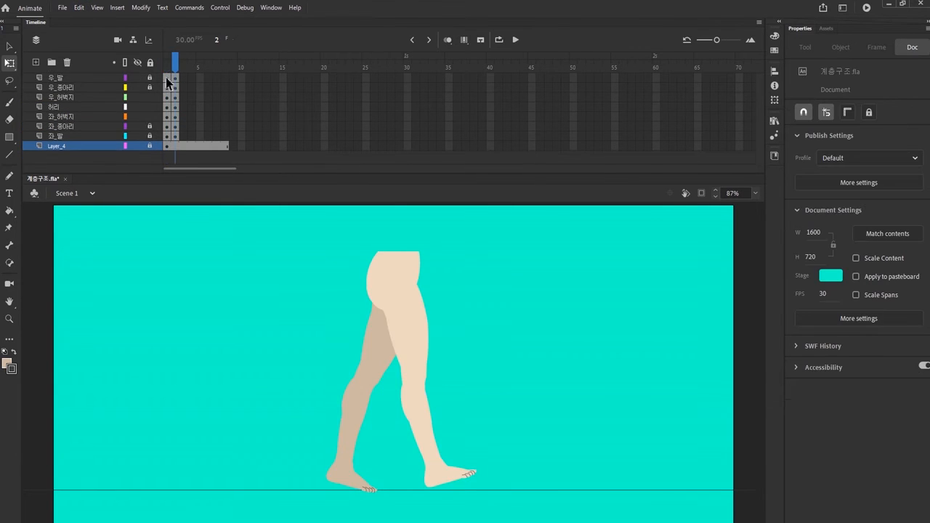
# Step: Copy the frame 1 pose on all leg layers to frame 3, and shift the 허리 symbol at frame 1 left
pyautogui.moveTo(167, 135); pyautogui.dragTo(184, 135)
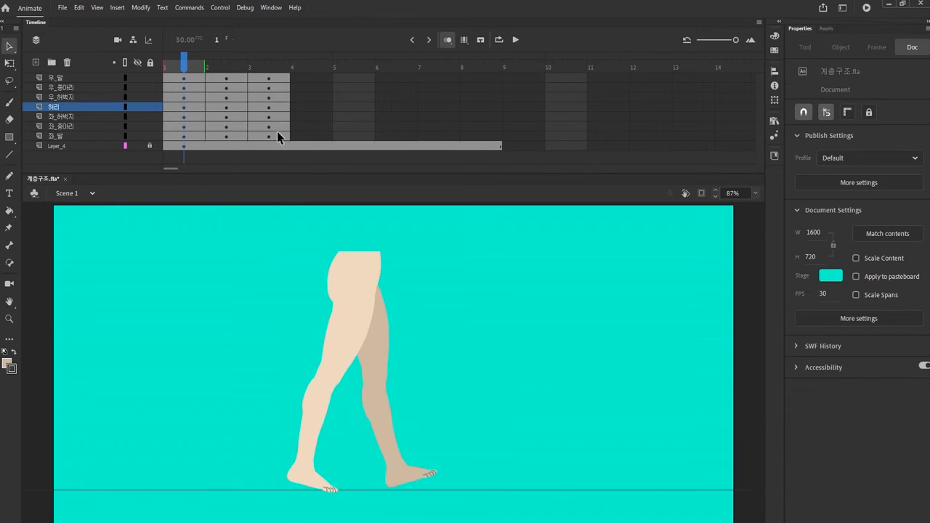
pyautogui.click(185, 106)
pyautogui.hotkey('shift', 'Left')
pyautogui.hotkey('shift', 'Left')
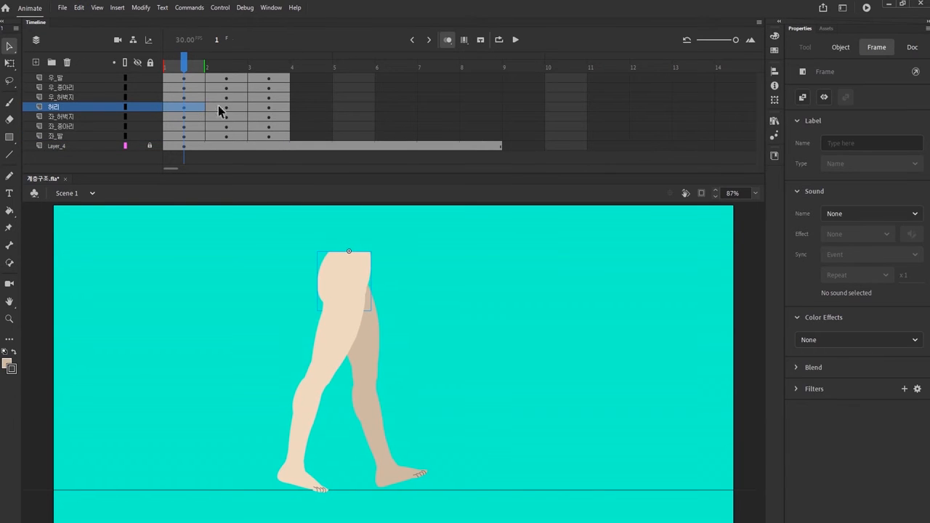
# Step: Shift the 허리 symbol at frame 2 right so the whole figure stands one stride ahead of frame 1
pyautogui.click(226, 108)
pyautogui.hotkey('shift', 'Right')
pyautogui.hotkey('shift', 'Right')
pyautogui.hotkey('shift', 'Right')
pyautogui.hotkey('shift', 'Right')
pyautogui.hotkey('shift', 'Right')
pyautogui.hotkey('shift', 'Right')
pyautogui.hotkey('shift', 'Right')
pyautogui.hotkey('shift', 'Right')
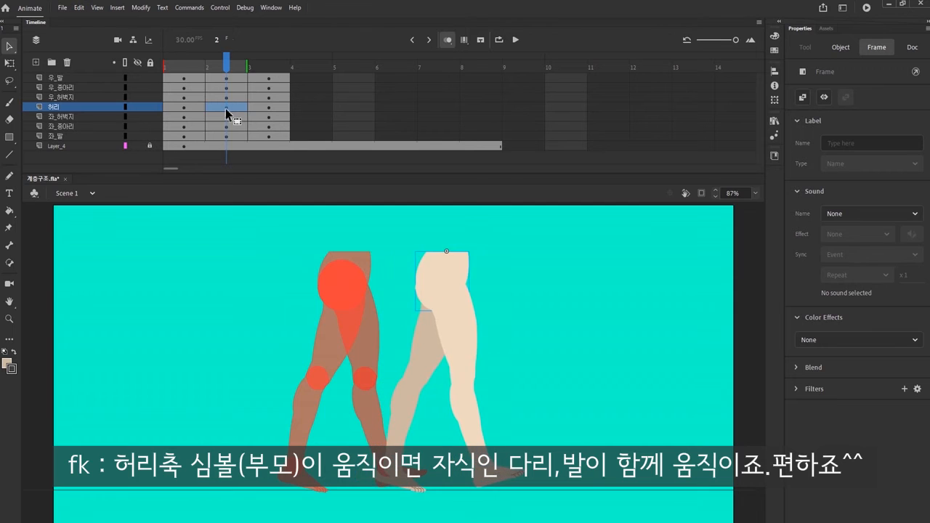
pyautogui.hotkey('shift', 'Right')
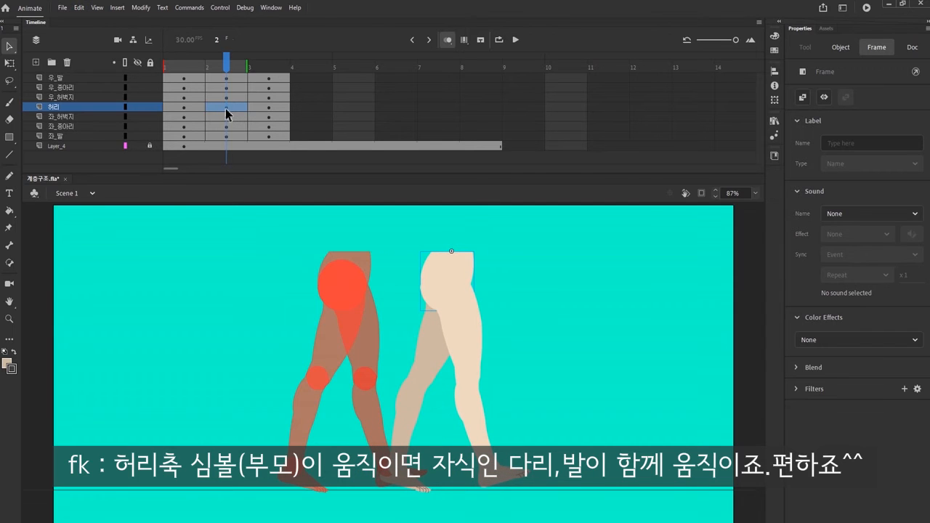
# Step: Shift the 허리 symbol at frame 3 right, one stride ahead of the frame 2 pose
pyautogui.click(270, 107)
pyautogui.hotkey('shift', 'Right')
pyautogui.hotkey('shift', 'Right')
pyautogui.hotkey('shift', 'Right')
pyautogui.hotkey('shift', 'Right')
pyautogui.hotkey('shift', 'Right')
pyautogui.hotkey('shift', 'Right')
pyautogui.hotkey('shift', 'Right')
pyautogui.hotkey('shift', 'Right')
pyautogui.hotkey('shift', 'Right')
pyautogui.hotkey('shift', 'Right')
pyautogui.hotkey('shift', 'Right')
pyautogui.hotkey('shift', 'Right')
pyautogui.hotkey('shift', 'Right')
pyautogui.hotkey('shift', 'Right')
pyautogui.hotkey('shift', 'Right')
pyautogui.hotkey('shift', 'Right')
pyautogui.hotkey('shift', 'Right')
pyautogui.hotkey('shift', 'Right')
pyautogui.hotkey('shift', 'Right')
pyautogui.hotkey('shift', 'Right')
pyautogui.hotkey('shift', 'Right')
pyautogui.hotkey('shift', 'Right')
pyautogui.hotkey('shift', 'Right')
pyautogui.hotkey('shift', 'Right')
pyautogui.hotkey('shift', 'Right')
pyautogui.hotkey('shift', 'Right')
pyautogui.hotkey('shift', 'Right')
pyautogui.hotkey('shift', 'Right')
pyautogui.hotkey('shift', 'Right')
pyautogui.hotkey('shift', 'Right')
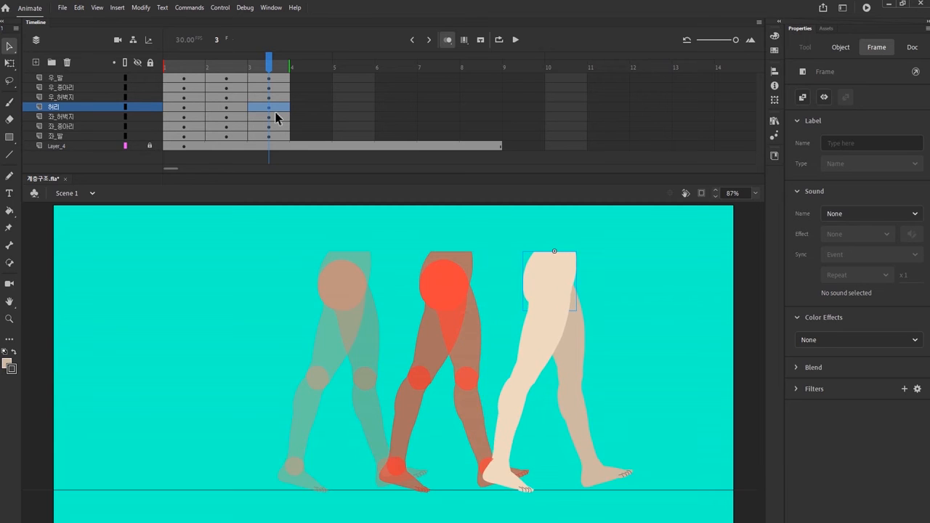
# Step: Insert a frame after each of the first two poses on all leg layers, placing the keyframes at 1, 3 and 5
pyautogui.moveTo(270, 63)
pyautogui.mouseDown()
pyautogui.moveTo(226, 79)
pyautogui.moveTo(274, 75)
pyautogui.mouseUp()
pyautogui.moveTo(274, 74); pyautogui.dragTo(186, 75)
pyautogui.moveTo(191, 76); pyautogui.dragTo(196, 136)
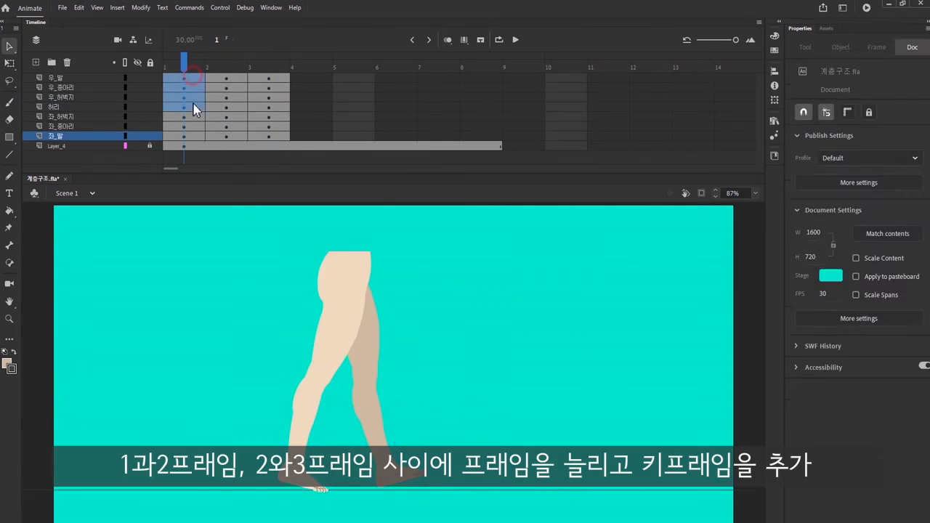
pyautogui.press('F5')
pyautogui.moveTo(272, 79); pyautogui.dragTo(274, 136)
pyautogui.press('F5')
# Step: Insert keyframes at frame 2 on all leg layers and move the waist midway between the onion-skinned poses of frames 1 and 3
pyautogui.moveTo(221, 78); pyautogui.dragTo(219, 135)
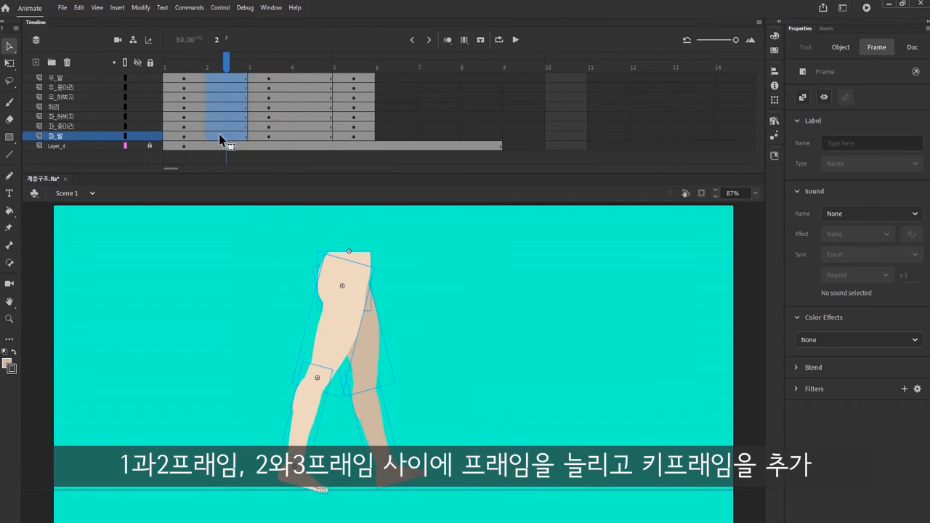
pyautogui.click(448, 40)
pyautogui.click(226, 107)
pyautogui.hotkey('shift', 'Right')
pyautogui.hotkey('shift', 'Right')
pyautogui.hotkey('shift', 'Right')
pyautogui.hotkey('shift', 'Right')
pyautogui.hotkey('shift', 'Right')
pyautogui.hotkey('shift', 'Right')
pyautogui.hotkey('shift', 'Right')
pyautogui.hotkey('shift', 'Right')
pyautogui.hotkey('shift', 'Right')
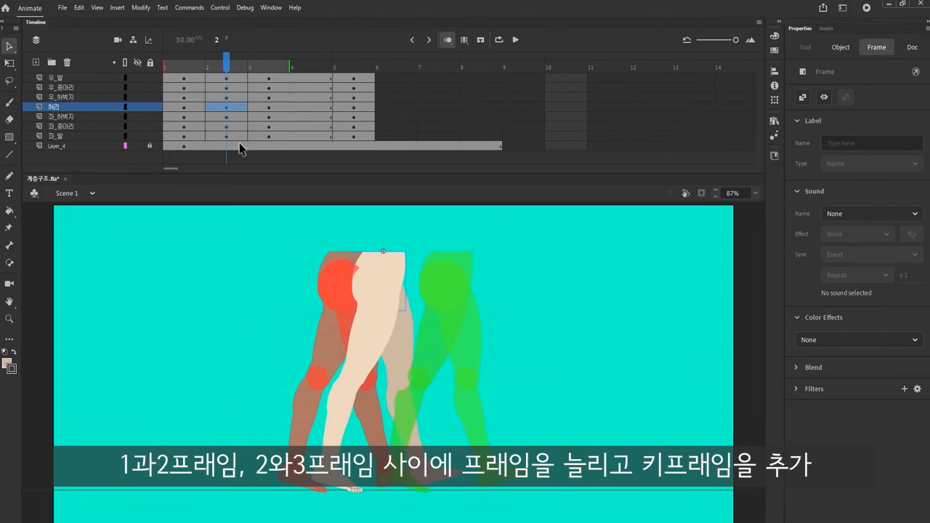
# Step: Rotate the left thigh at frame 2 upright with Free Transform to make it the supporting leg
pyautogui.click(226, 116)
pyautogui.press('q')
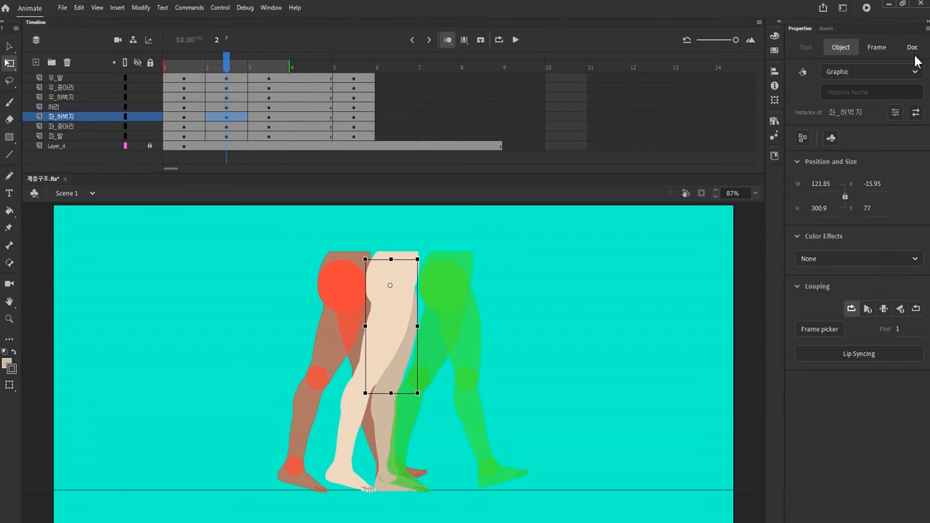
pyautogui.moveTo(426, 256); pyautogui.dragTo(426, 262)
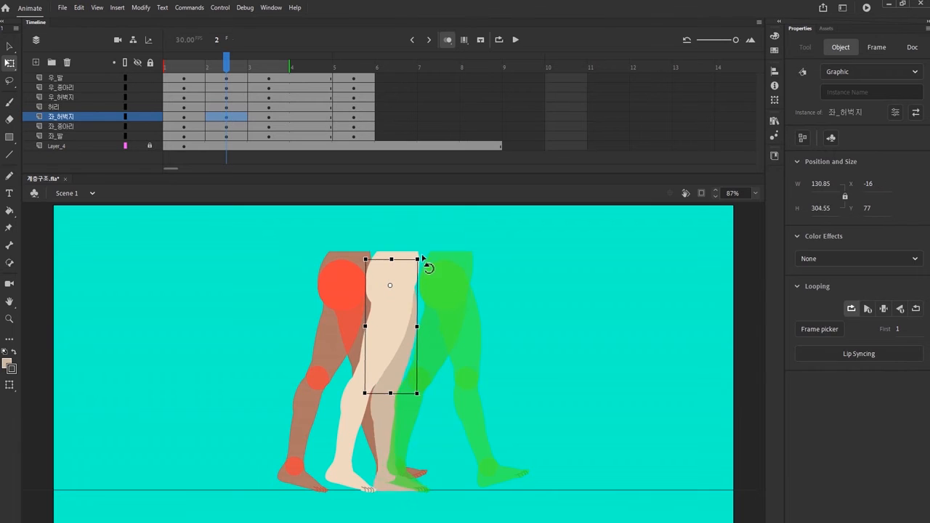
pyautogui.moveTo(424, 401); pyautogui.dragTo(425, 407)
# Step: Rotate the right thigh at frame 2 upright and swing the right calf backward to form a figure-4 passing pose
pyautogui.click(227, 98)
pyautogui.moveTo(429, 267); pyautogui.dragTo(426, 260)
pyautogui.click(225, 88)
pyautogui.moveTo(399, 476); pyautogui.dragTo(326, 434)
pyautogui.click(225, 97)
pyautogui.moveTo(424, 271); pyautogui.dragTo(424, 264)
pyautogui.click(226, 87)
pyautogui.moveTo(411, 387); pyautogui.dragTo(410, 391)
# Step: Insert keyframes at frame 4 on all leg layers, start the onion-skin range at frame 3, and move the waist midway between neighbouring poses
pyautogui.moveTo(311, 78); pyautogui.dragTo(312, 137)
pyautogui.press('F6')
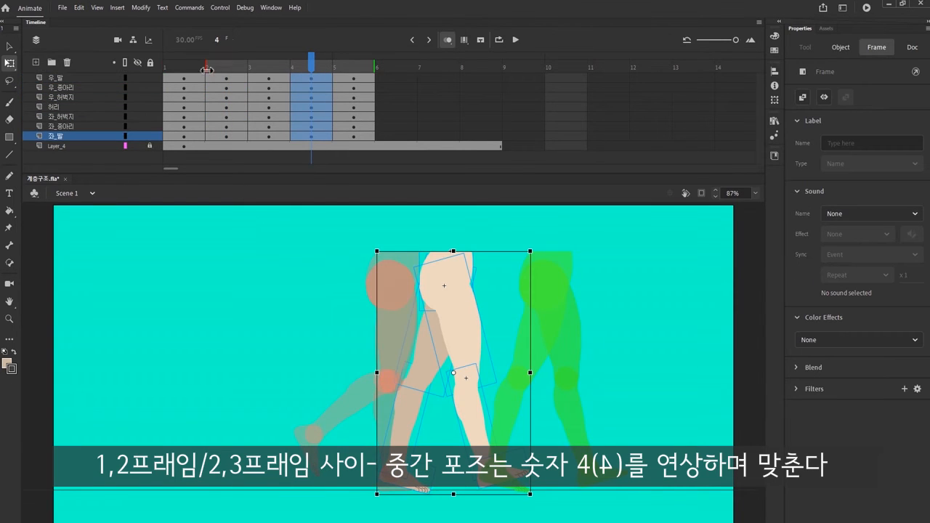
pyautogui.moveTo(206, 67); pyautogui.dragTo(248, 67)
pyautogui.click(311, 108)
pyautogui.hotkey('shift', 'Right')
pyautogui.hotkey('shift', 'Right')
pyautogui.hotkey('shift', 'Right')
pyautogui.hotkey('shift', 'Right')
pyautogui.hotkey('shift', 'Right')
pyautogui.hotkey('shift', 'Right')
pyautogui.hotkey('shift', 'Right')
pyautogui.hotkey('shift', 'Right')
pyautogui.hotkey('shift', 'Right')
pyautogui.hotkey('shift', 'Right')
pyautogui.hotkey('shift', 'Right')
pyautogui.hotkey('shift', 'Right')
# Step: Rotate the right and left thighs at frame 4 to an upright position
pyautogui.click(312, 99)
pyautogui.moveTo(556, 393); pyautogui.dragTo(542, 427)
pyautogui.click(311, 116)
pyautogui.moveTo(533, 268); pyautogui.dragTo(529, 260)
# Step: Swing the left calf backward at frame 4, fine-tune the left thigh, and rotate the left foot
pyautogui.click(312, 127)
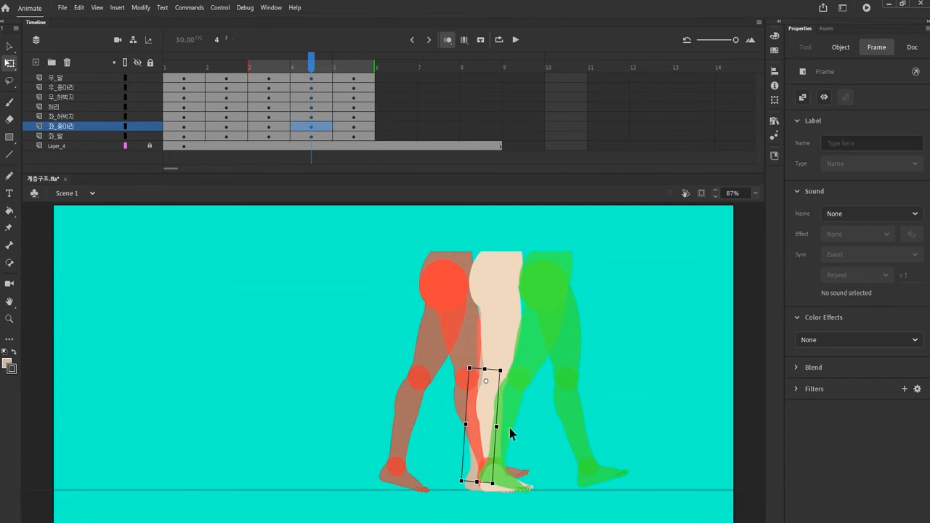
pyautogui.moveTo(459, 485); pyautogui.dragTo(405, 453)
pyautogui.click(311, 117)
pyautogui.moveTo(530, 266); pyautogui.dragTo(527, 261)
pyautogui.click(311, 127)
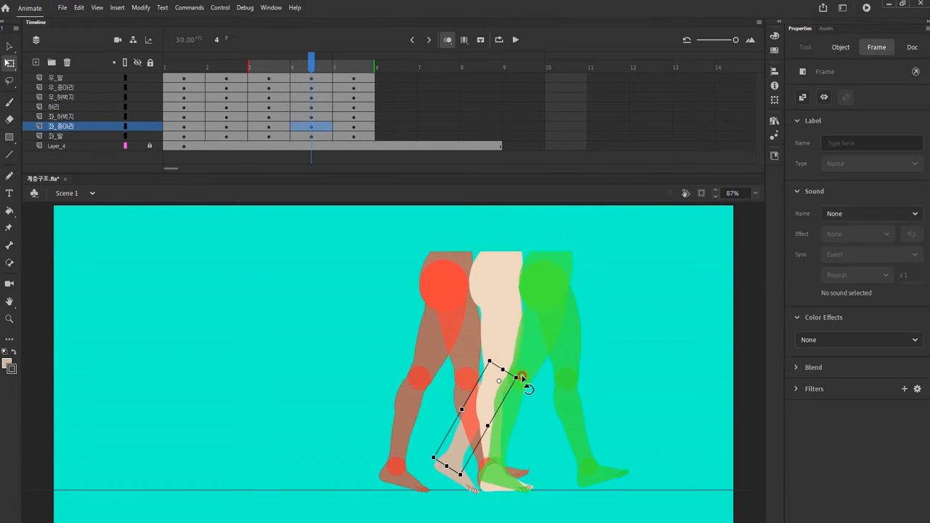
pyautogui.moveTo(521, 380); pyautogui.dragTo(521, 384)
pyautogui.click(311, 136)
pyautogui.moveTo(479, 474); pyautogui.dragTo(474, 478)
# Step: Turn off onion skinning and insert one frame after each pose on all leg layers, placing the keyframes at 1, 3, 5, 7 and 9
pyautogui.click(448, 40)
pyautogui.moveTo(312, 65); pyautogui.dragTo(356, 109)
pyautogui.moveTo(184, 79); pyautogui.dragTo(184, 136)
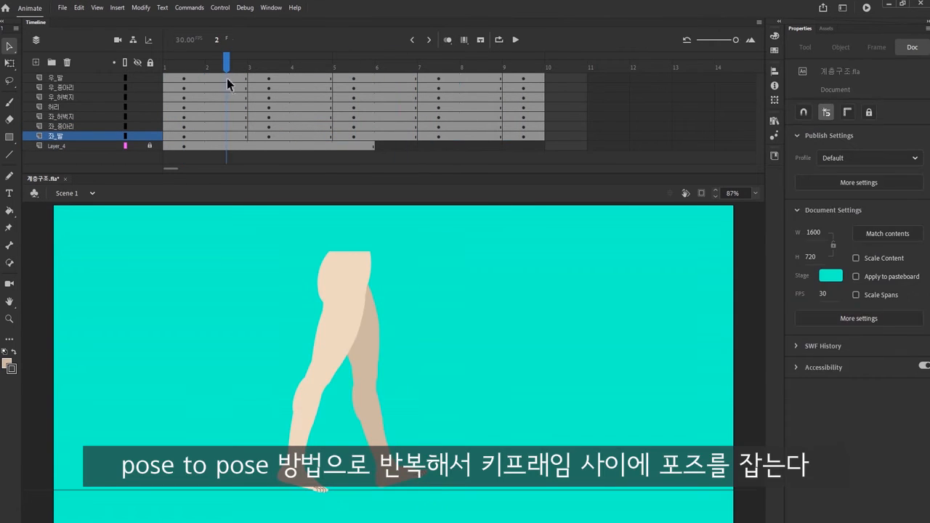
# Step: Insert keyframes at frame 2 on all leg layers and move the waist right between the onion-skinned poses of frames 1 and 3
pyautogui.moveTo(226, 77); pyautogui.dragTo(227, 137)
pyautogui.click(226, 107)
pyautogui.hotkey('shift', 'Right')
pyautogui.hotkey('shift', 'Right')
pyautogui.hotkey('shift', 'Right')
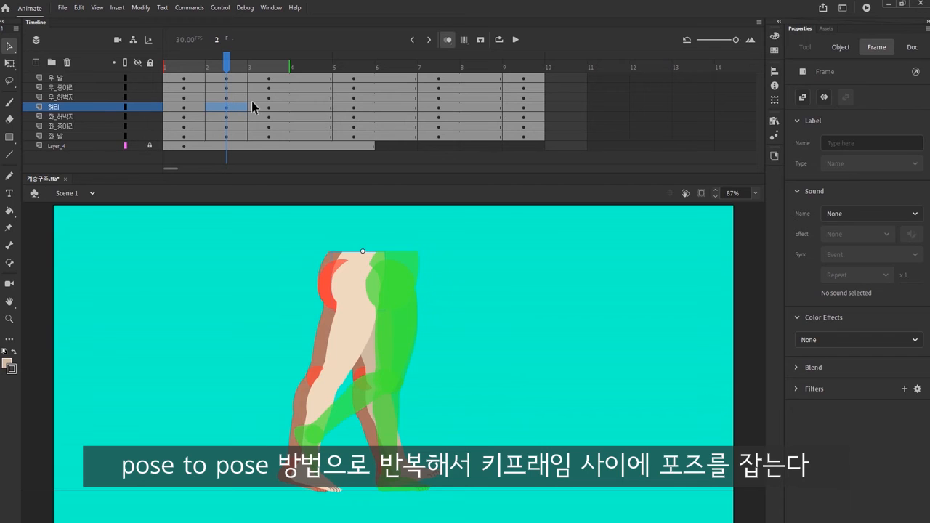
# Step: Rotate the left thigh at frame 2 slightly with Free Transform and lower the waist a little
pyautogui.click(231, 117)
pyautogui.click(9, 63)
pyautogui.moveTo(421, 388); pyautogui.dragTo(418, 399)
pyautogui.click(225, 106)
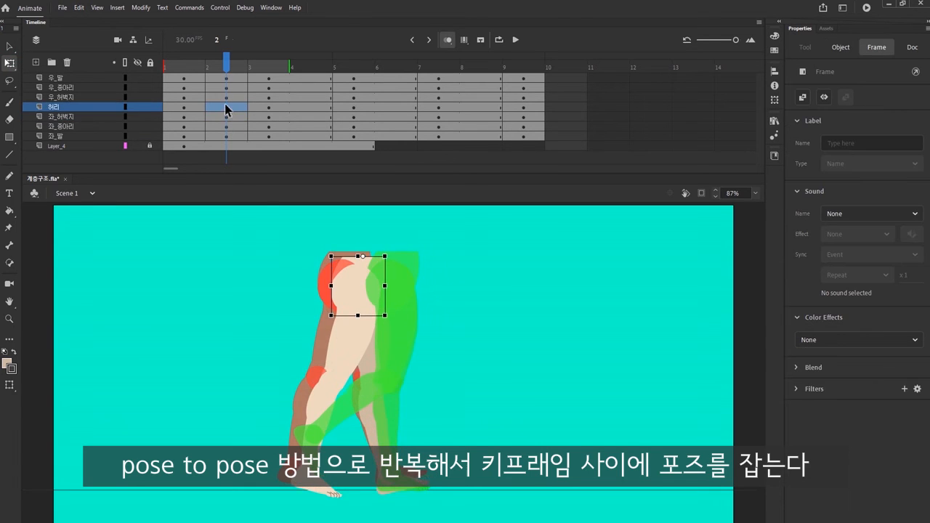
# Step: Rotate the left calf and thigh at frame 2 so the left foot plants on the ground line
pyautogui.click(228, 125)
pyautogui.moveTo(432, 488); pyautogui.dragTo(419, 495)
pyautogui.click(228, 117)
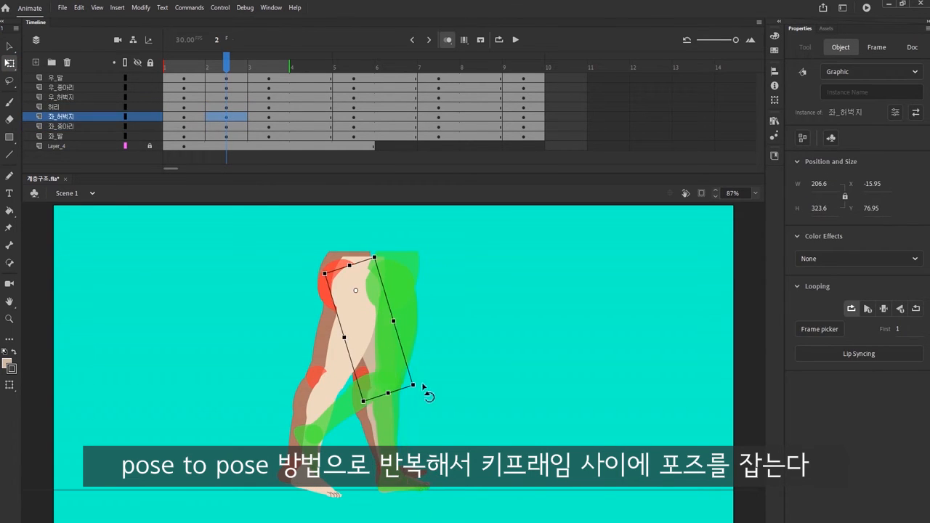
pyautogui.moveTo(427, 392); pyautogui.dragTo(429, 390)
pyautogui.click(227, 126)
pyautogui.moveTo(421, 488); pyautogui.dragTo(413, 496)
pyautogui.click(228, 136)
pyautogui.click(755, 193)
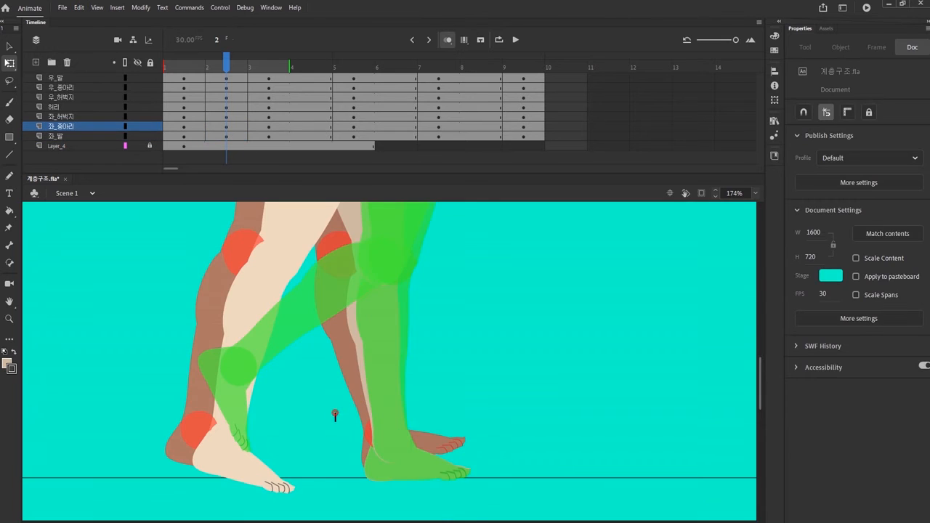
pyautogui.moveTo(335, 412); pyautogui.dragTo(494, 501)
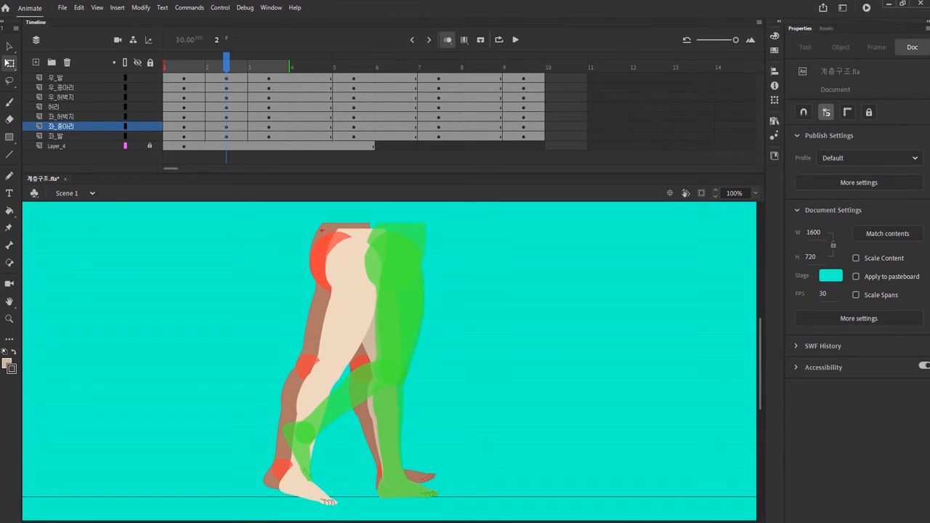
pyautogui.moveTo(304, 213); pyautogui.dragTo(440, 249)
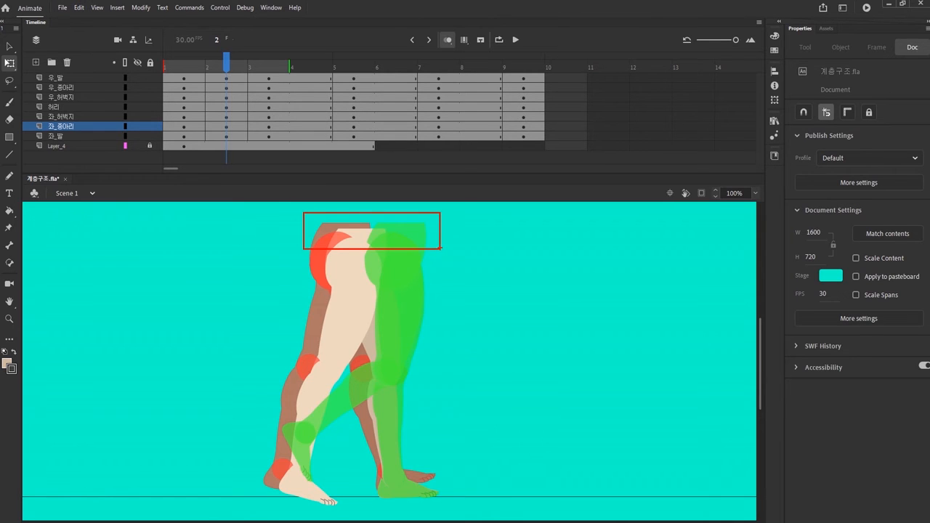
pyautogui.press('Escape')
# Step: Rotate the right thigh forward and the right calf backward at frame 2 to bend the trailing leg
pyautogui.click(354, 320)
pyautogui.moveTo(357, 407); pyautogui.dragTo(372, 407)
pyautogui.click(327, 414)
pyautogui.moveTo(319, 501); pyautogui.dragTo(297, 498)
pyautogui.click(356, 326)
pyautogui.moveTo(371, 407); pyautogui.dragTo(387, 403)
pyautogui.click(327, 422)
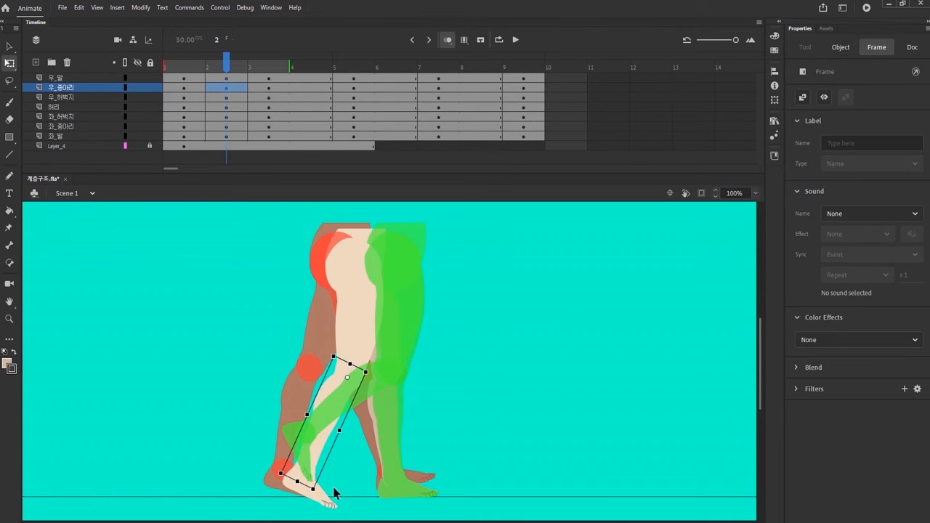
pyautogui.moveTo(334, 493); pyautogui.dragTo(322, 511)
# Step: Insert in-between keyframes on all leg layers, starting at frame 4, and raise the waist for the bounce
pyautogui.click(310, 78)
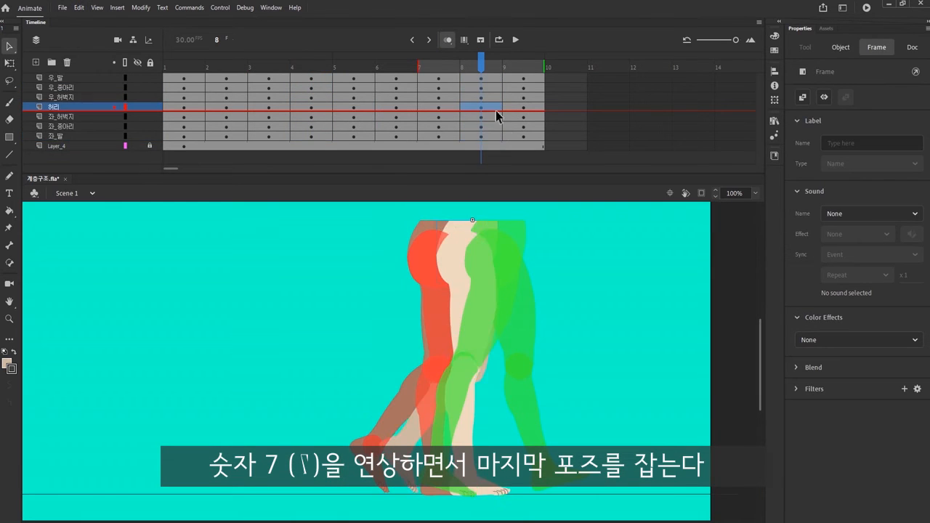
pyautogui.hotkey('shift', 'Up')
# Step: Pose the legs at frame 8 with the left thigh rotated forward, the left knee bent and the left foot lifted
pyautogui.click(481, 97)
pyautogui.press('q')
pyautogui.moveTo(507, 383); pyautogui.dragTo(556, 352)
pyautogui.click(482, 88)
pyautogui.click(482, 97)
pyautogui.click(482, 88)
pyautogui.click(482, 117)
pyautogui.click(482, 127)
pyautogui.click(482, 137)
pyautogui.moveTo(497, 485); pyautogui.dragTo(509, 450)
pyautogui.click(483, 117)
pyautogui.moveTo(556, 353); pyautogui.dragTo(563, 345)
# Step: Turn off onion skinning and scrub through the walking poses up to frame 9
pyautogui.click(447, 40)
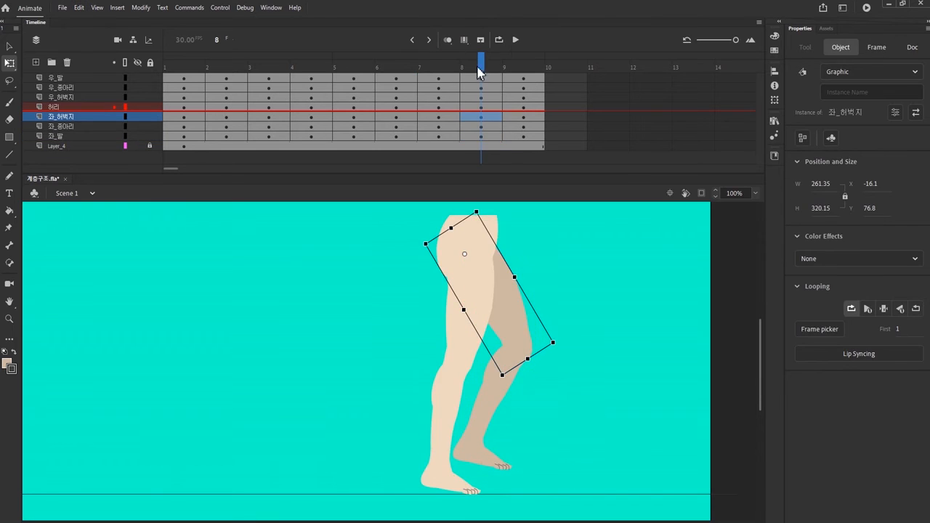
pyautogui.moveTo(480, 69); pyautogui.dragTo(455, 116)
pyautogui.click(386, 314)
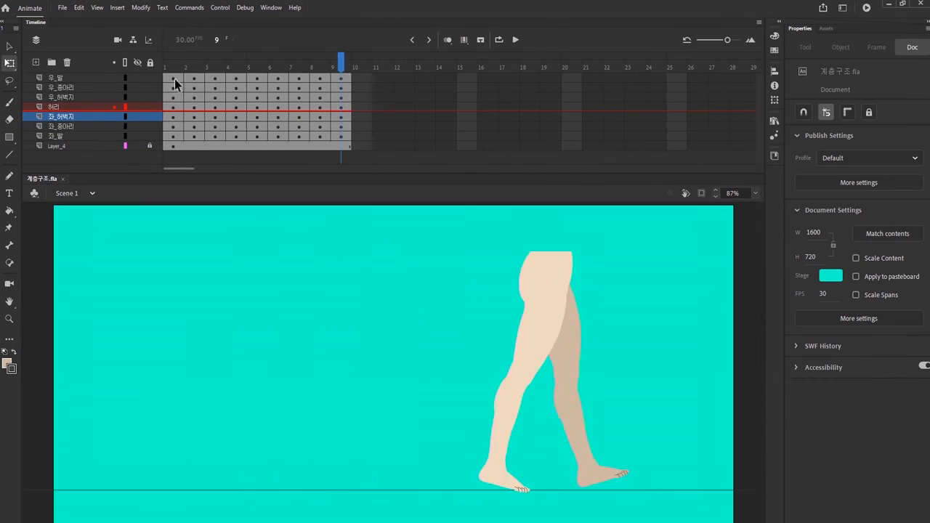
# Step: Insert two frames after each pose on all leg layers so the keyframes fall every third frame up to frame 25, and test the movie
pyautogui.click(175, 127)
pyautogui.press('F5')
pyautogui.press('F5')
pyautogui.moveTo(236, 77); pyautogui.dragTo(236, 136)
pyautogui.press('F5')
pyautogui.press('F5')
pyautogui.moveTo(299, 78); pyautogui.dragTo(298, 135)
pyautogui.press('F5')
pyautogui.press('F5')
pyautogui.moveTo(362, 78); pyautogui.dragTo(361, 136)
pyautogui.press('F5')
pyautogui.press('F5')
pyautogui.press('F5')
pyautogui.press('F5')
pyautogui.moveTo(613, 78); pyautogui.dragTo(615, 136)
pyautogui.press('F5')
pyautogui.press('F5')
pyautogui.moveTo(676, 77); pyautogui.dragTo(677, 136)
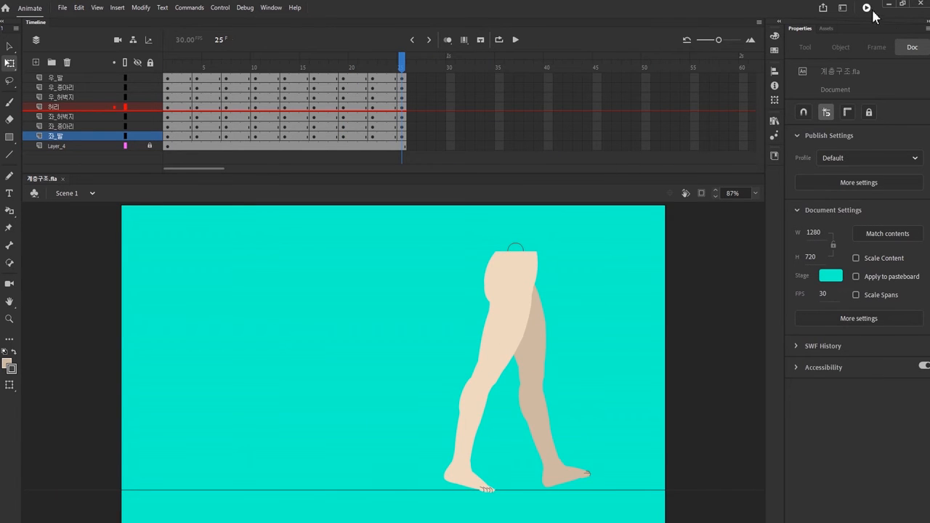
pyautogui.click(865, 8)
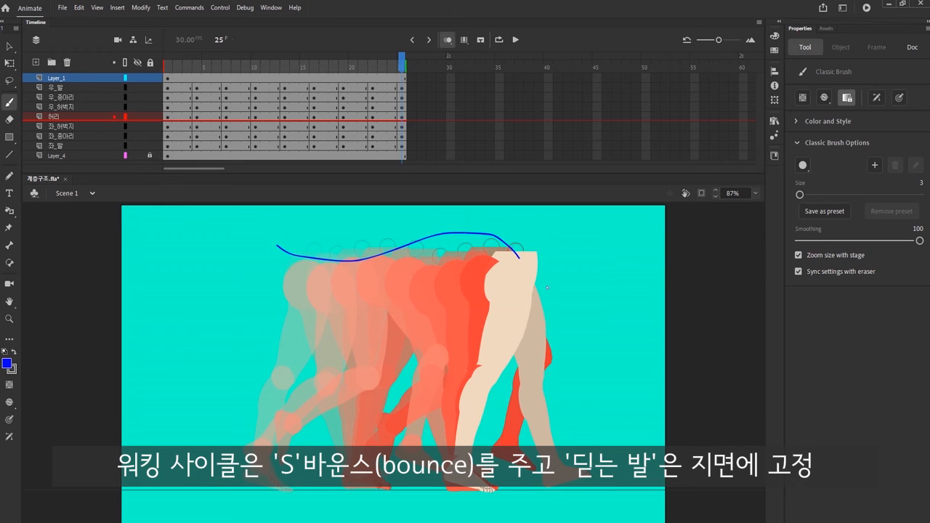
# Step: Draw a blue Classic Brush mark on Layer_1 through the planted foot at the ground line
pyautogui.moveTo(371, 457); pyautogui.dragTo(375, 502)
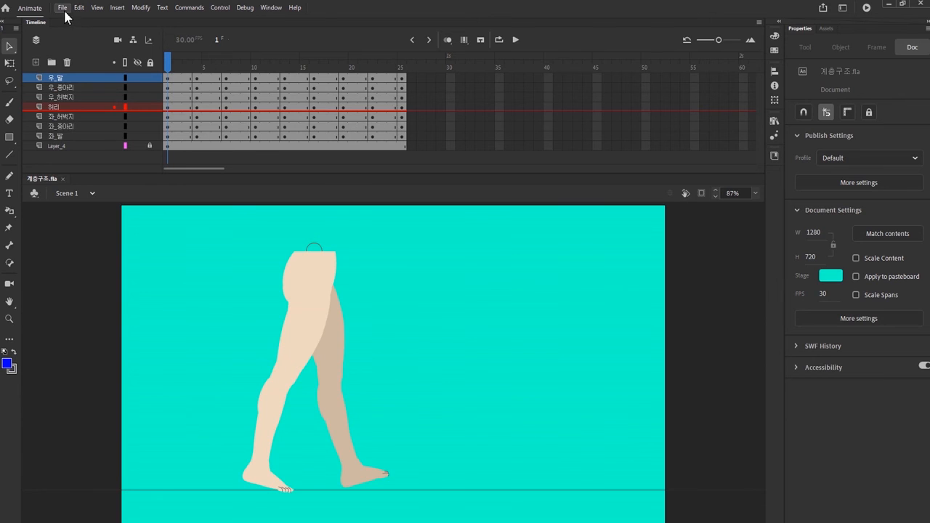
# Step: Show the rulers with a vertical guide near the stage's centre, and set the stage colour to blue
pyautogui.click(96, 9)
pyautogui.click(107, 84)
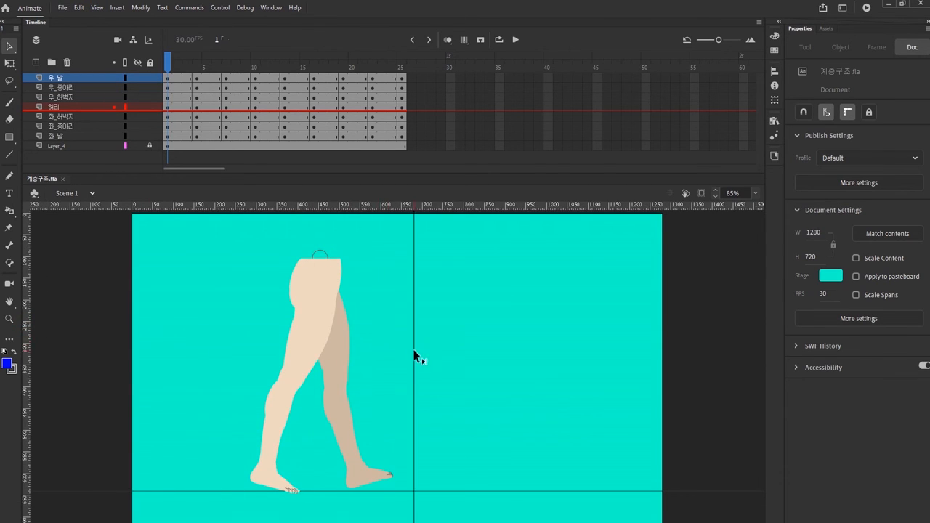
pyautogui.click(830, 275)
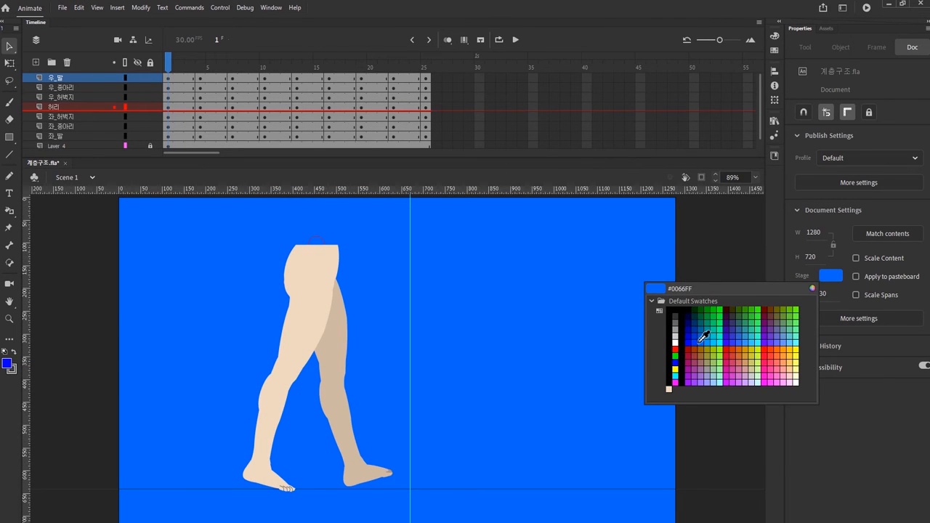
pyautogui.click(703, 336)
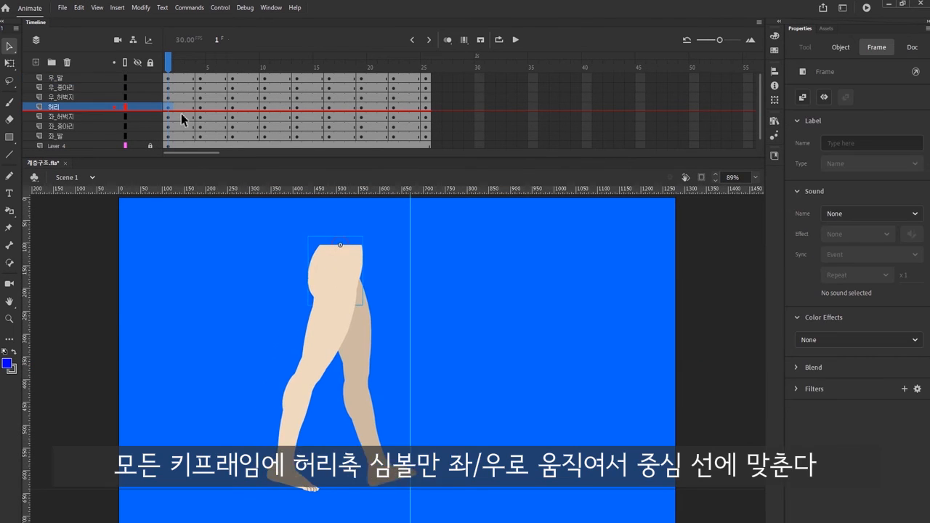
# Step: Shift the 허리 symbol at frames 4 and 7 right onto the vertical centre guide
pyautogui.click(199, 109)
pyautogui.hotkey('shift', 'Right')
pyautogui.hotkey('shift', 'Right')
pyautogui.hotkey('shift', 'Right')
pyautogui.hotkey('shift', 'Right')
pyautogui.hotkey('shift', 'Right')
pyautogui.hotkey('shift', 'Right')
pyautogui.hotkey('shift', 'Right')
pyautogui.hotkey('shift', 'Right')
pyautogui.hotkey('shift', 'Right')
pyautogui.hotkey('shift', 'Right')
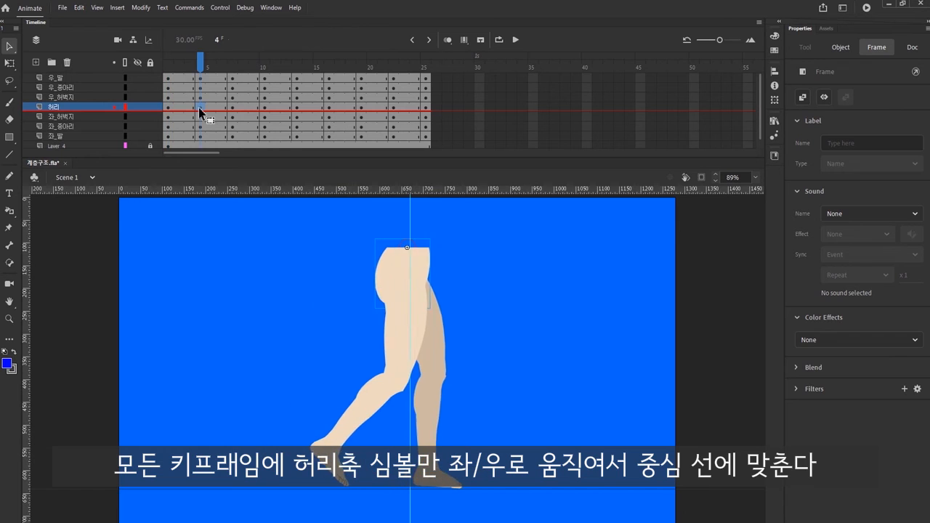
pyautogui.click(232, 109)
pyautogui.hotkey('shift', 'Right')
pyautogui.hotkey('shift', 'Right')
pyautogui.hotkey('shift', 'Right')
pyautogui.hotkey('shift', 'Right')
pyautogui.hotkey('shift', 'Right')
pyautogui.hotkey('shift', 'Right')
pyautogui.hotkey('shift', 'Right')
pyautogui.hotkey('shift', 'Right')
pyautogui.hotkey('shift', 'Right')
pyautogui.hotkey('shift', 'Right')
# Step: Align the 허리 symbol at frames 10, 13, 16 and 19 horizontally with the vertical centre guide
pyautogui.click(263, 109)
pyautogui.click(296, 109)
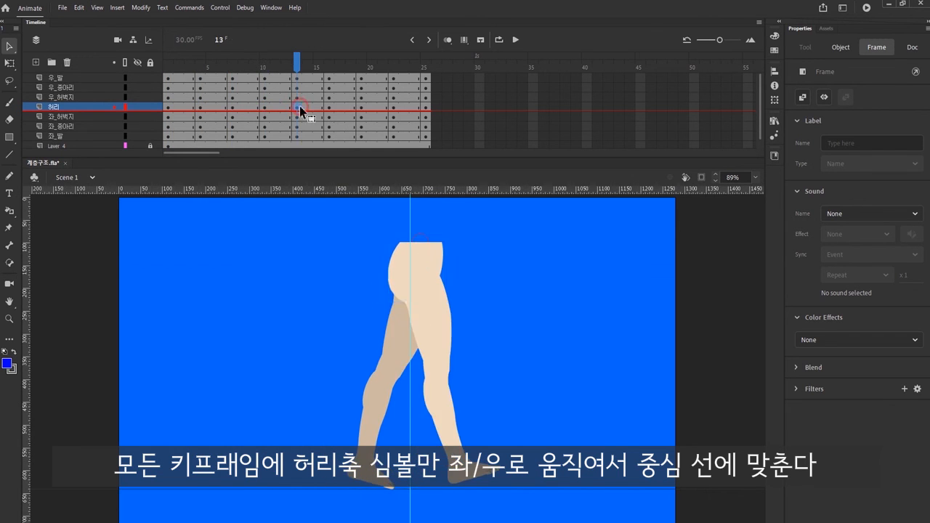
pyautogui.click(330, 109)
pyautogui.hotkey('shift', 'Right')
pyautogui.click(362, 110)
pyautogui.hotkey('shift', 'Left')
pyautogui.hotkey('shift', 'Left')
pyautogui.hotkey('shift', 'Left')
pyautogui.hotkey('shift', 'Left')
pyautogui.hotkey('shift', 'Left')
pyautogui.hotkey('shift', 'Left')
pyautogui.hotkey('shift', 'Left')
pyautogui.hotkey('shift', 'Left')
pyautogui.hotkey('shift', 'Left')
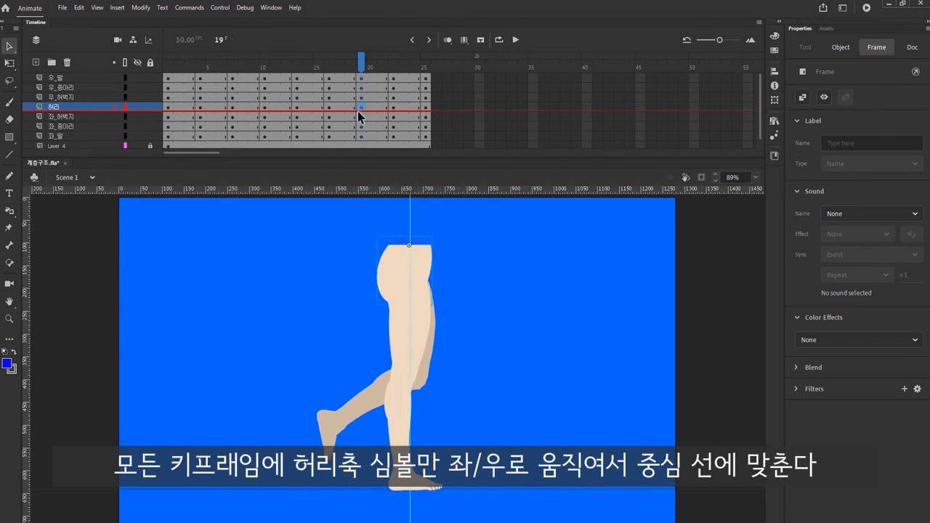
# Step: Shift the 허리 symbol at frames 22 and 25 left onto the vertical centre guide
pyautogui.click(394, 112)
pyautogui.hotkey('shift', 'Left')
pyautogui.hotkey('shift', 'Left')
pyautogui.hotkey('shift', 'Left')
pyautogui.hotkey('shift', 'Left')
pyautogui.hotkey('shift', 'Left')
pyautogui.hotkey('shift', 'Left')
pyautogui.hotkey('shift', 'Left')
pyautogui.hotkey('shift', 'Left')
pyautogui.hotkey('shift', 'Left')
pyautogui.hotkey('shift', 'Left')
pyautogui.hotkey('shift', 'Left')
pyautogui.hotkey('shift', 'Left')
pyautogui.hotkey('shift', 'Left')
pyautogui.hotkey('shift', 'Left')
pyautogui.hotkey('shift', 'Left')
pyautogui.hotkey('shift', 'Left')
pyautogui.hotkey('shift', 'Left')
pyautogui.hotkey('shift', 'Left')
pyautogui.hotkey('shift', 'Left')
pyautogui.hotkey('shift', 'Left')
pyautogui.click(426, 109)
pyautogui.hotkey('shift', 'Left')
pyautogui.hotkey('shift', 'Left')
pyautogui.hotkey('shift', 'Left')
pyautogui.hotkey('shift', 'Left')
pyautogui.hotkey('shift', 'Left')
pyautogui.hotkey('shift', 'Left')
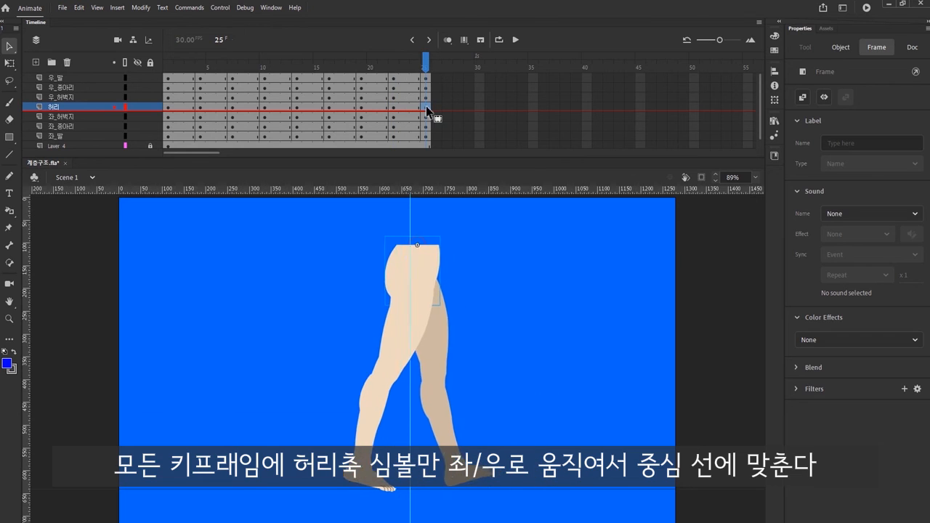
# Step: Test the movie to check the walk cycle in place, and close the preview
pyautogui.click(865, 8)
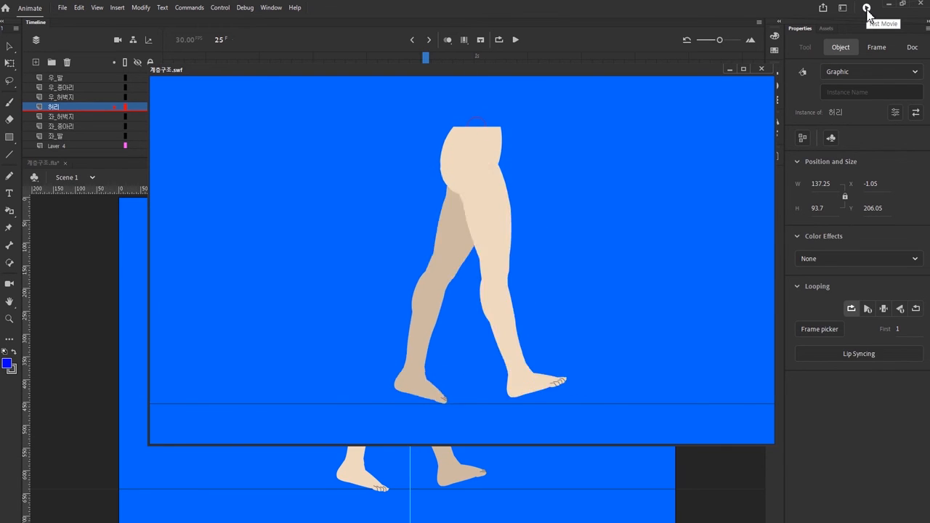
pyautogui.click(762, 69)
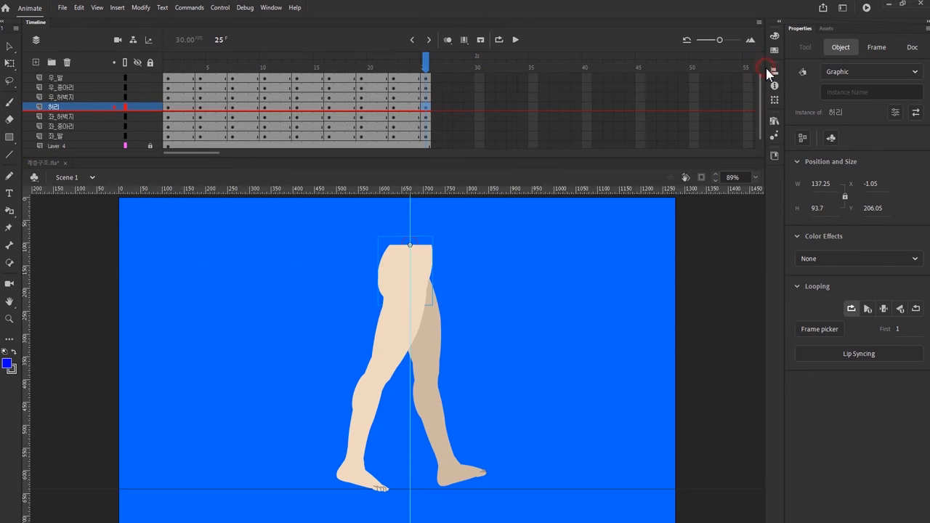
# Step: Create classic tweens between all keyframes from frame 1 to 25 on the leg layers from 우_발 through 좌_발
pyautogui.moveTo(183, 82); pyautogui.dragTo(401, 133)
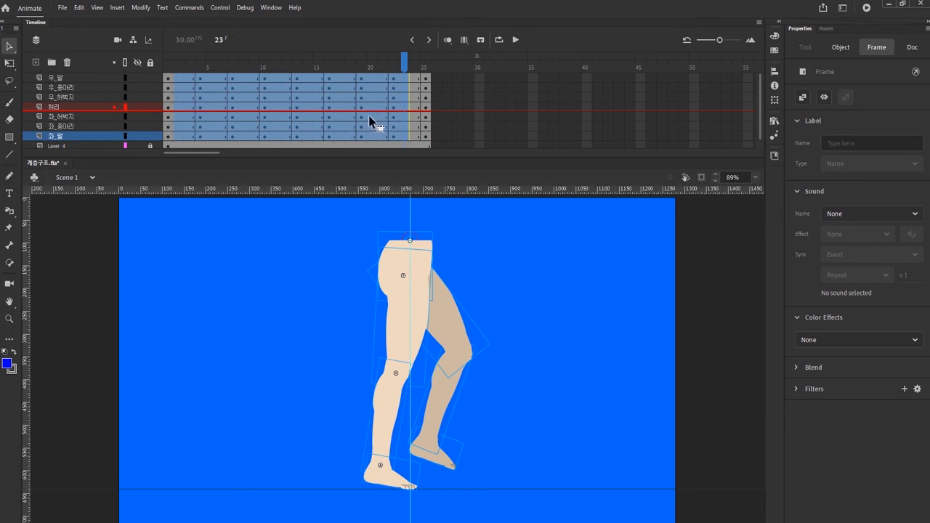
pyautogui.rightClick(372, 119)
pyautogui.click(399, 125)
# Step: Convert the leg layers from 우_발 through 좌_발 together into a single graphic symbol
pyautogui.click(86, 78)
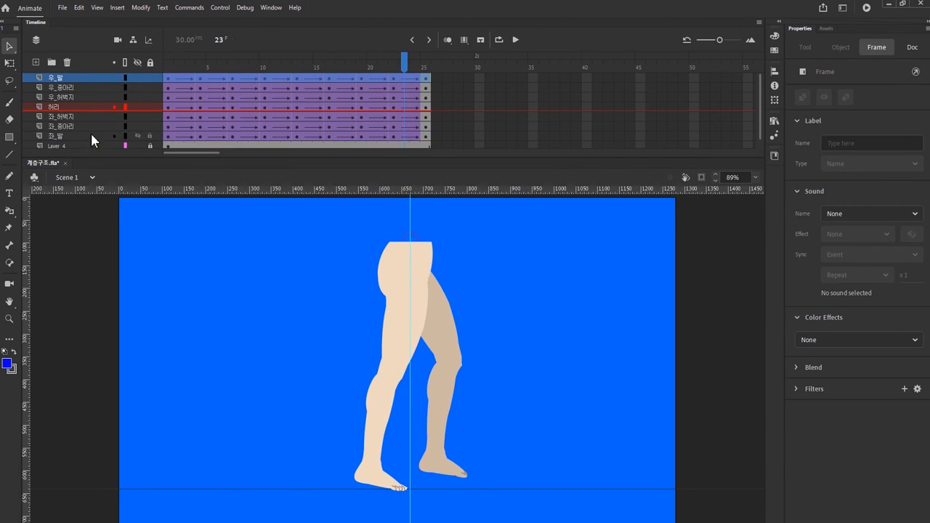
pyautogui.keyDown('shift'); pyautogui.click(90, 136); pyautogui.keyUp('shift')
pyautogui.rightClick(90, 135)
pyautogui.click(146, 273)
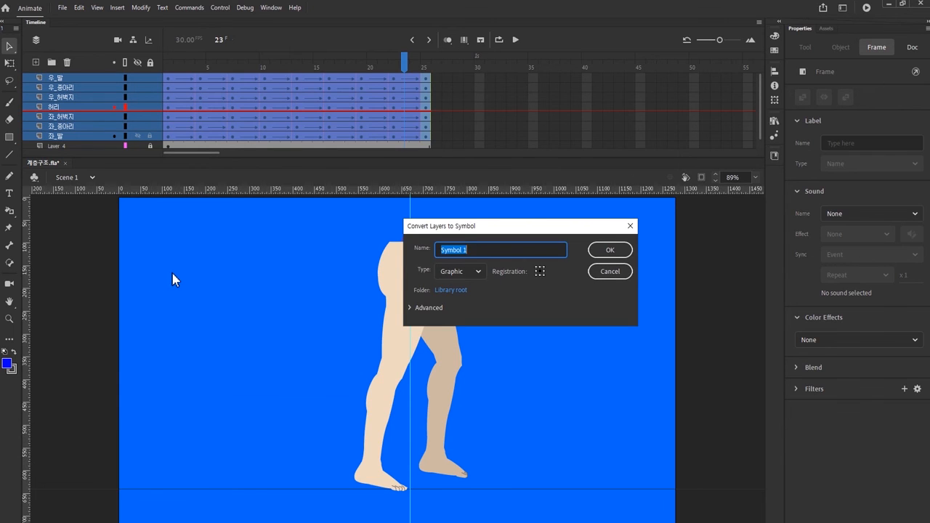
pyautogui.press('Return')
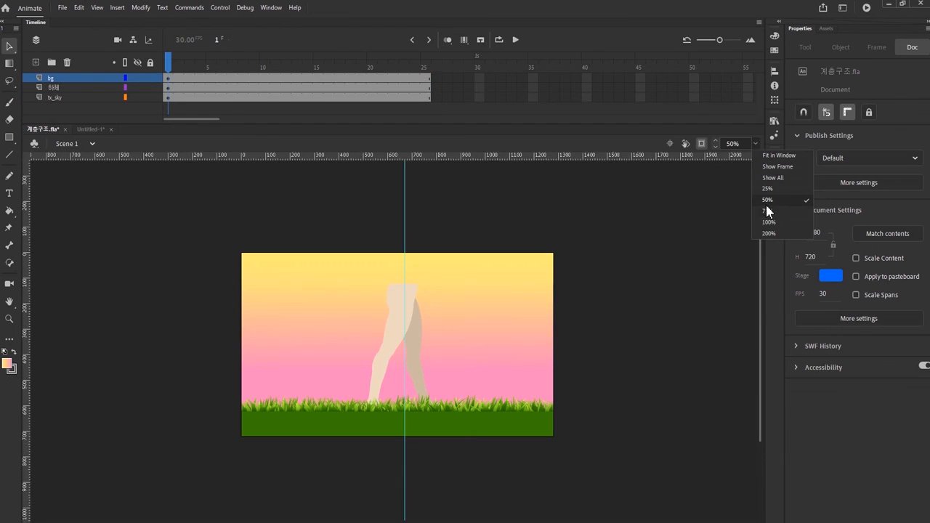
# Step: Show the artwork beyond the stage edges and add a camera to the scene
pyautogui.click(701, 144)
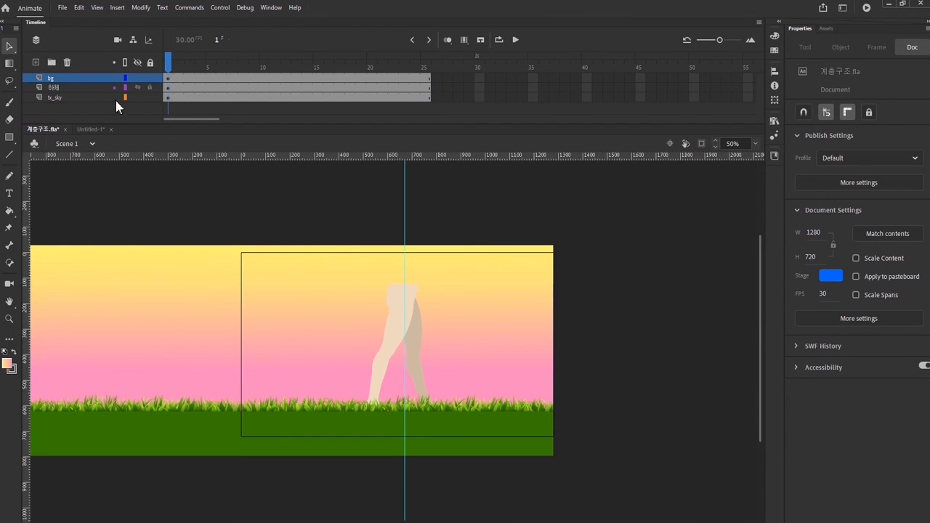
pyautogui.click(117, 39)
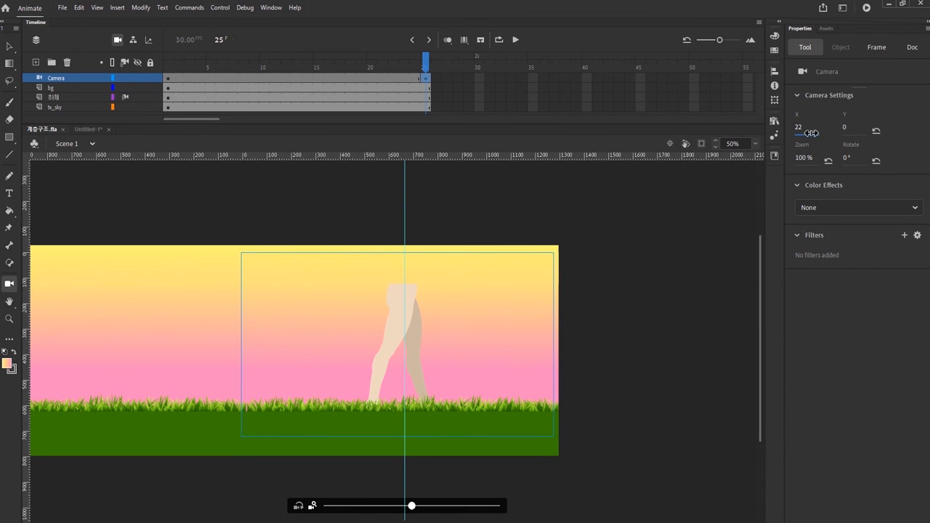
# Step: Create a classic tween on the Camera layer between frames 1 and 25 and scrub to check the background's movement
pyautogui.rightClick(323, 77)
pyautogui.click(352, 83)
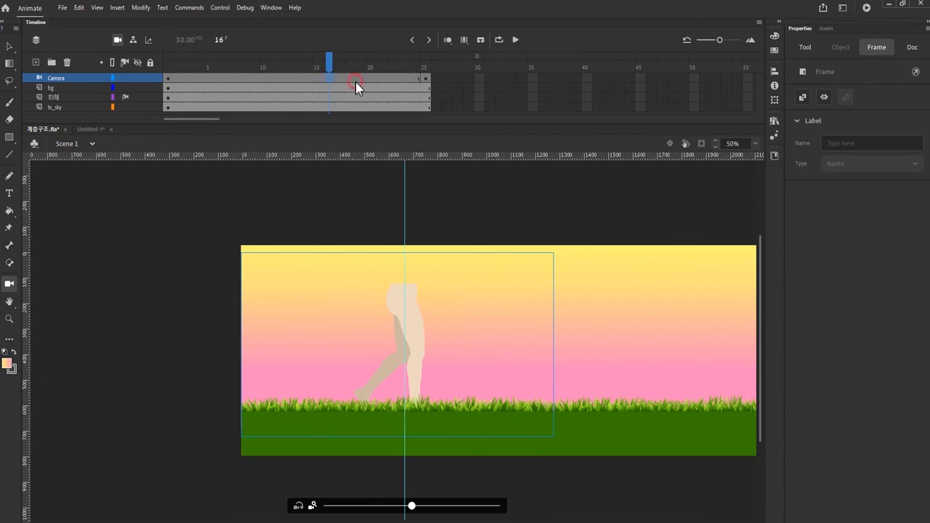
pyautogui.moveTo(305, 66); pyautogui.dragTo(426, 66)
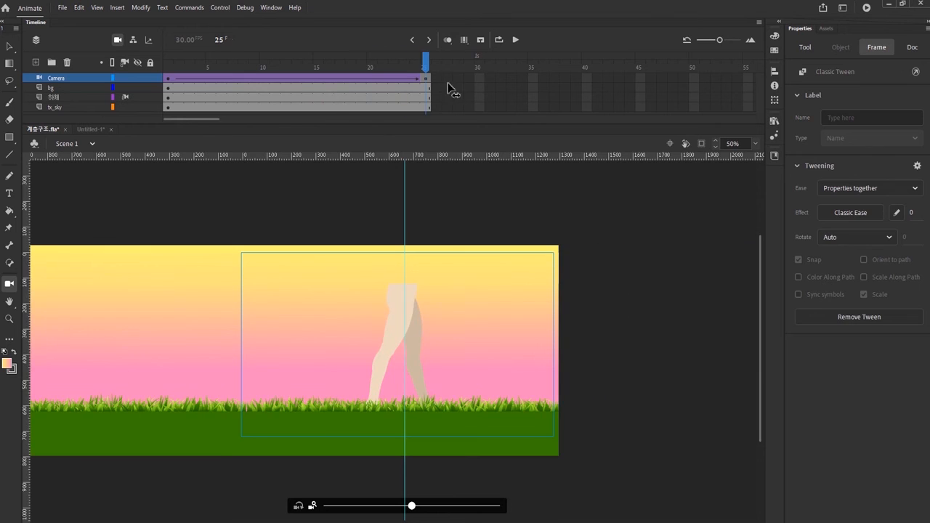
# Step: Extend the frame spans of the Camera, bg, 하체 and tx_sky layers beyond frame 130
pyautogui.moveTo(329, 78); pyautogui.dragTo(336, 109)
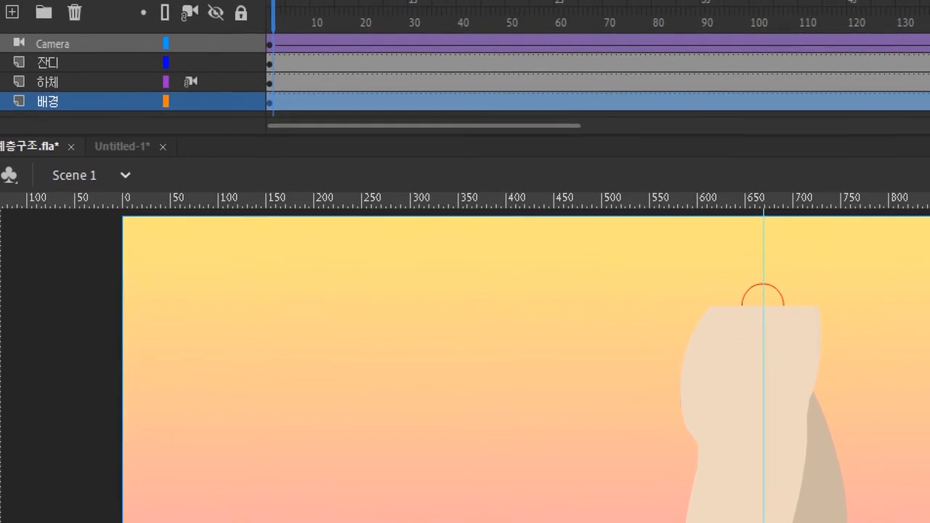